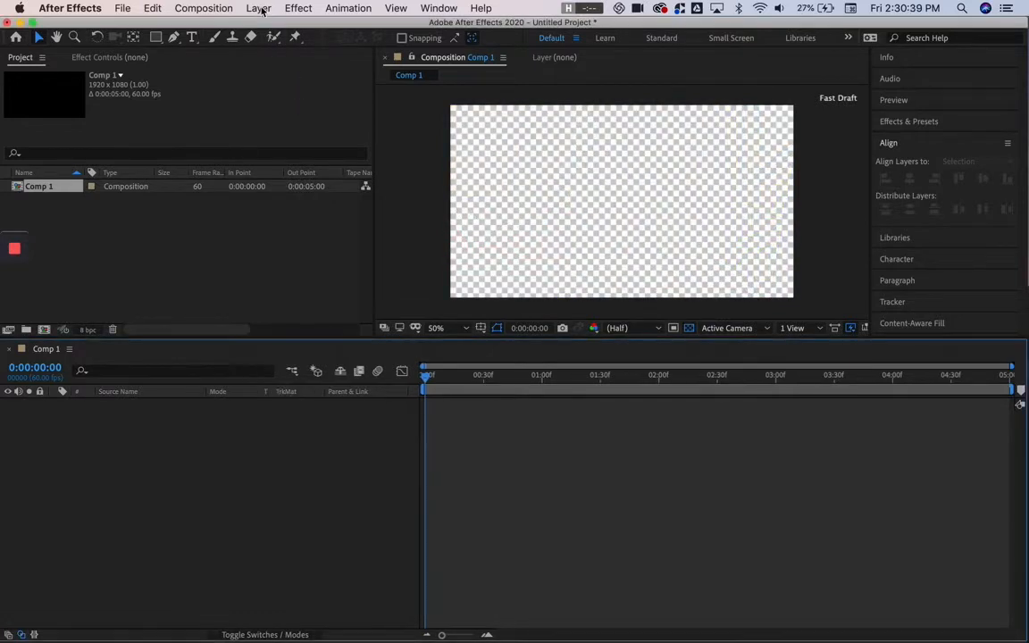
- Create a 1920 x 1080 px white (FFFFFF) solid as the composition's background layer
key("super+y")
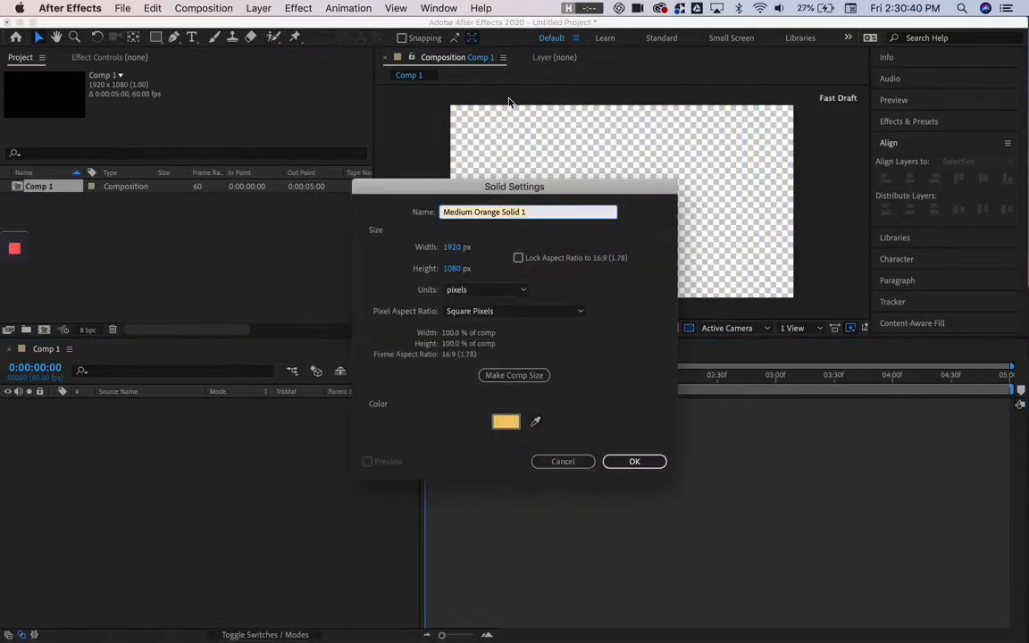
left_click(506, 422)
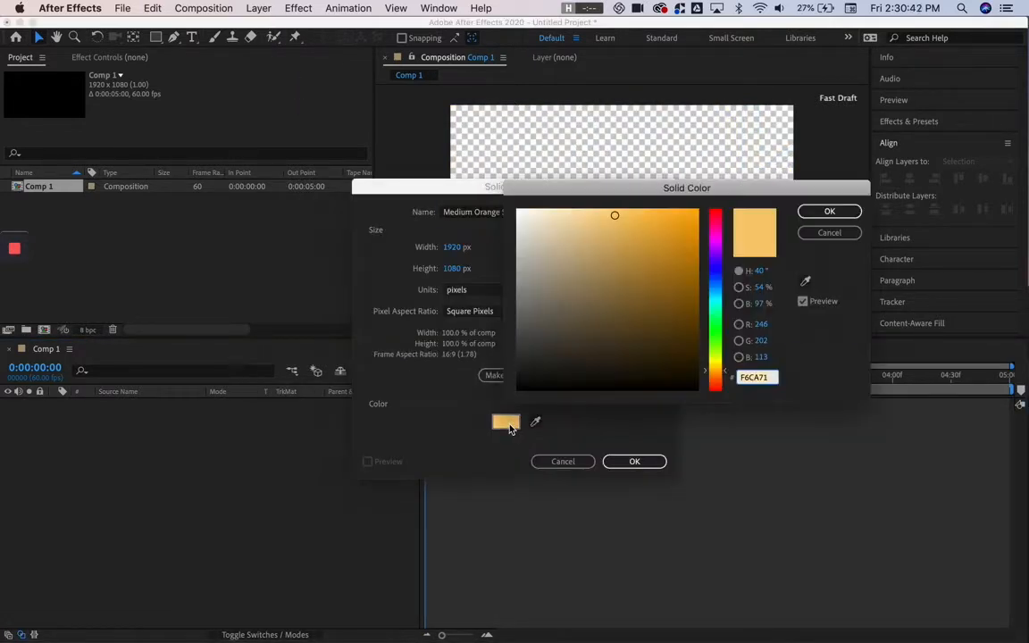
left_click(530, 254)
left_click_drag(530, 254, 516, 212)
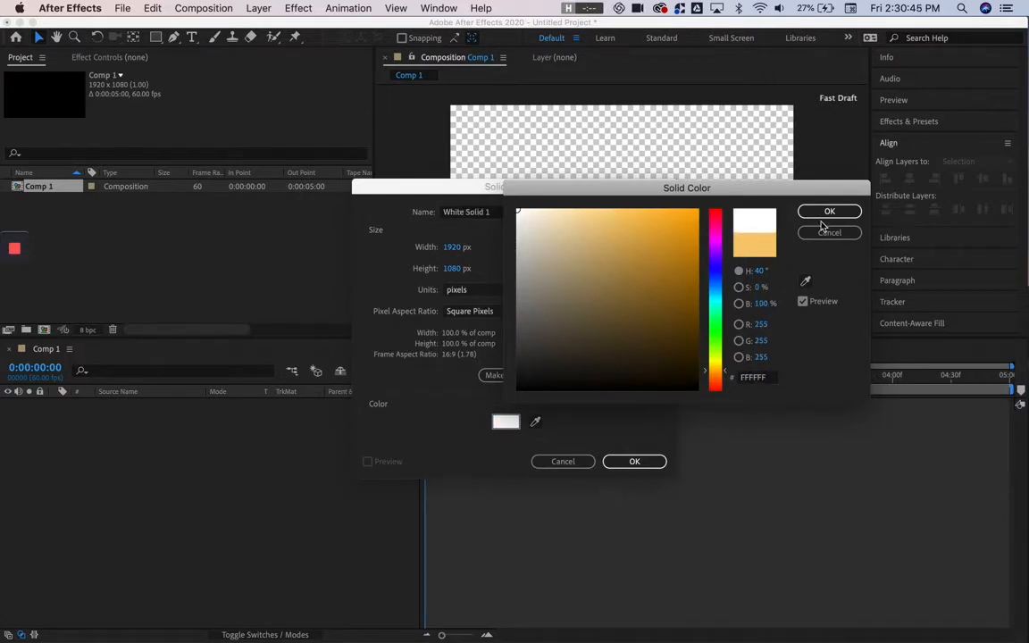
left_click(829, 212)
left_click(634, 461)
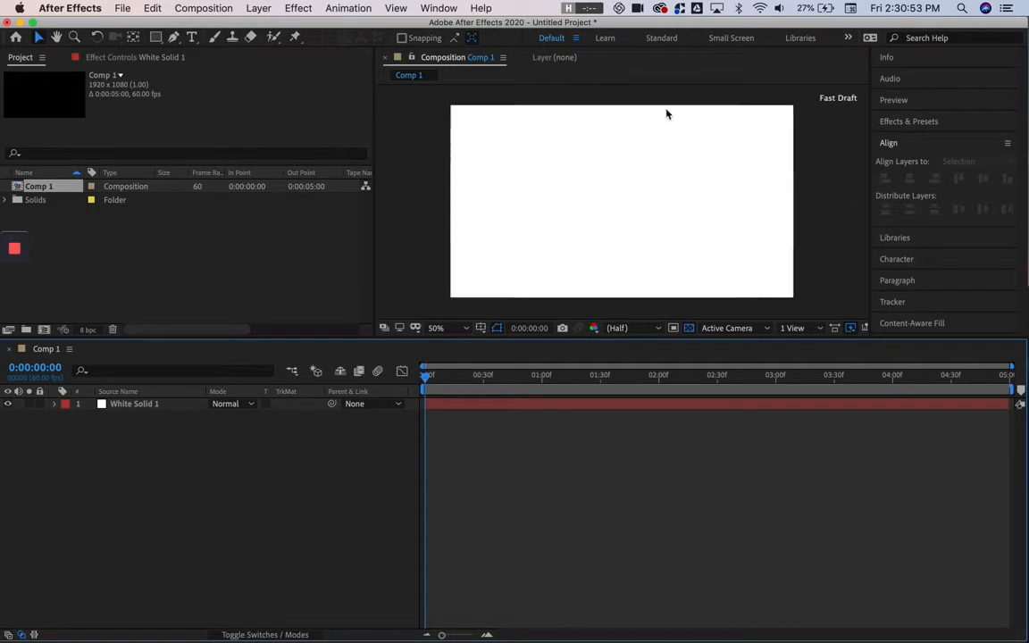
- Add a "Hello World" text layer over the white solid in black Encode Sans Bold
key("super+t")
left_click(567, 188)
type("Hello World")
key("super+a")
left_click(996, 217)
left_click(833, 211)
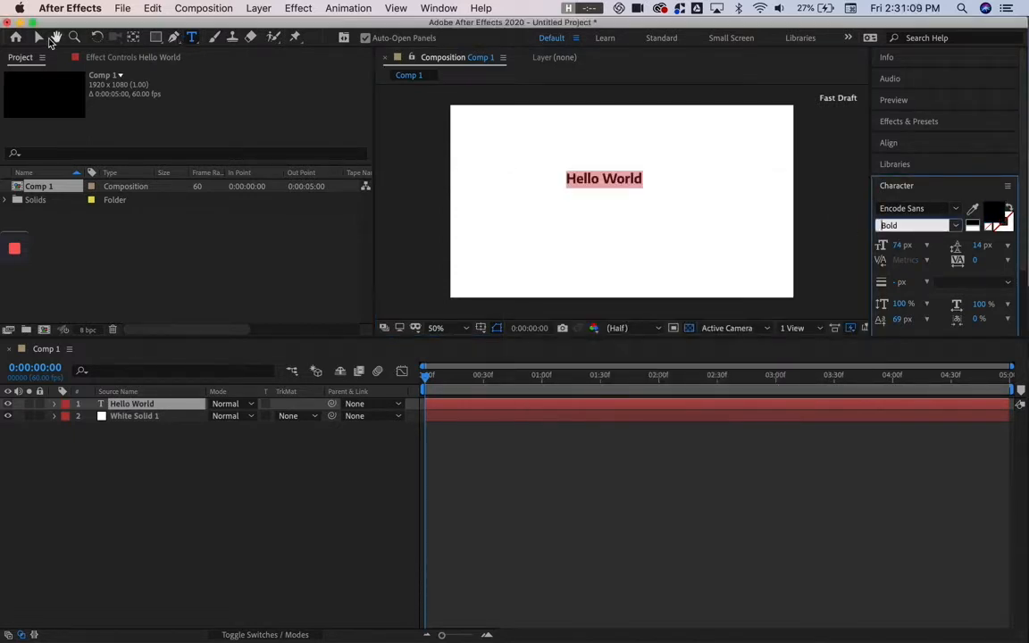
left_click(38, 37)
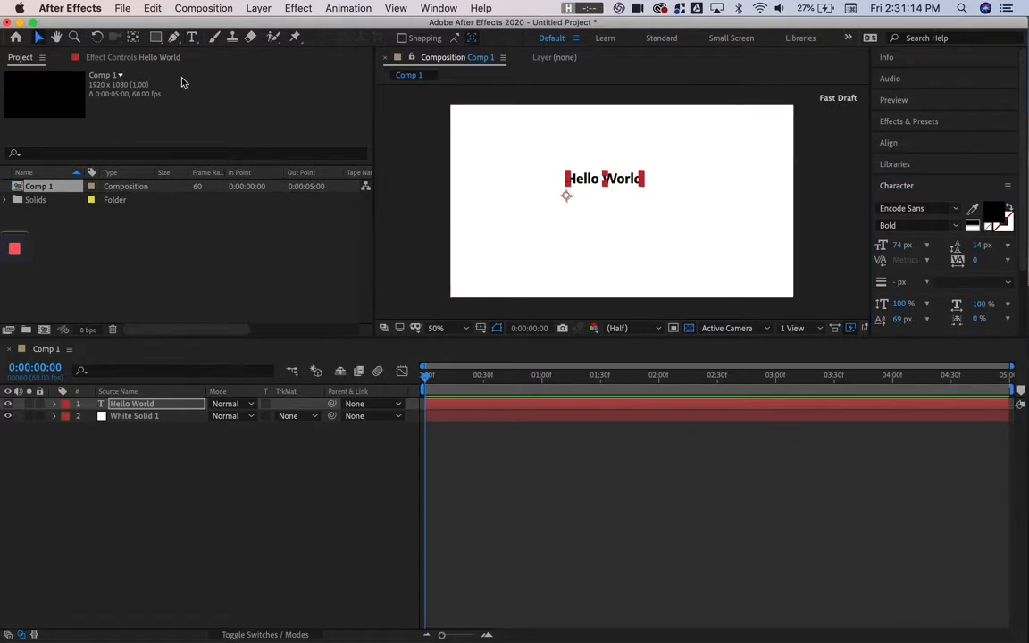
- Move the anchor point of the Hello World layer to the centre of its text
left_click(134, 37)
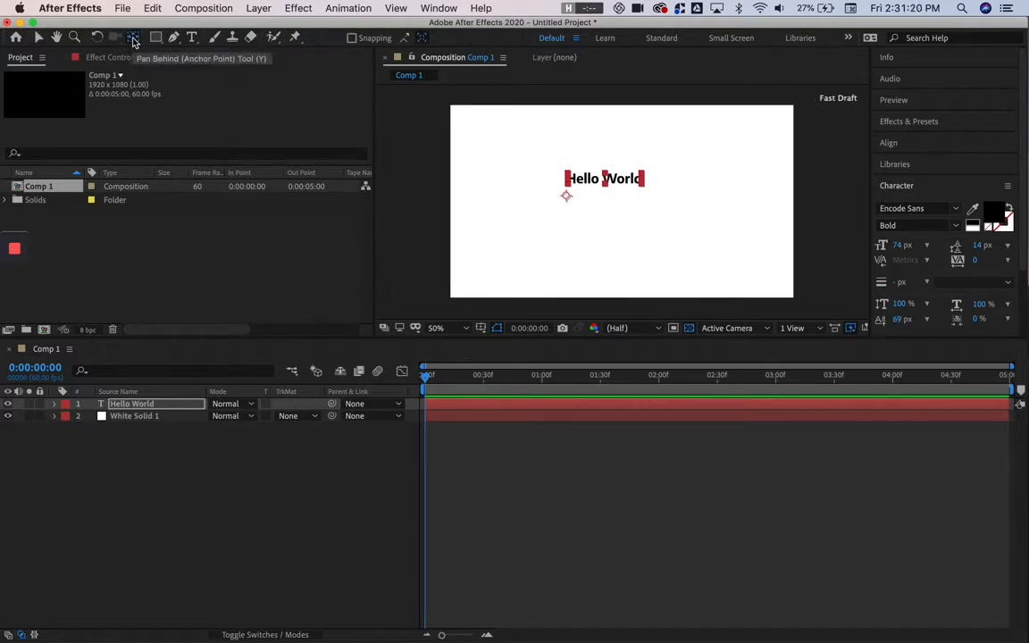
left_click_drag(566, 196, 605, 181)
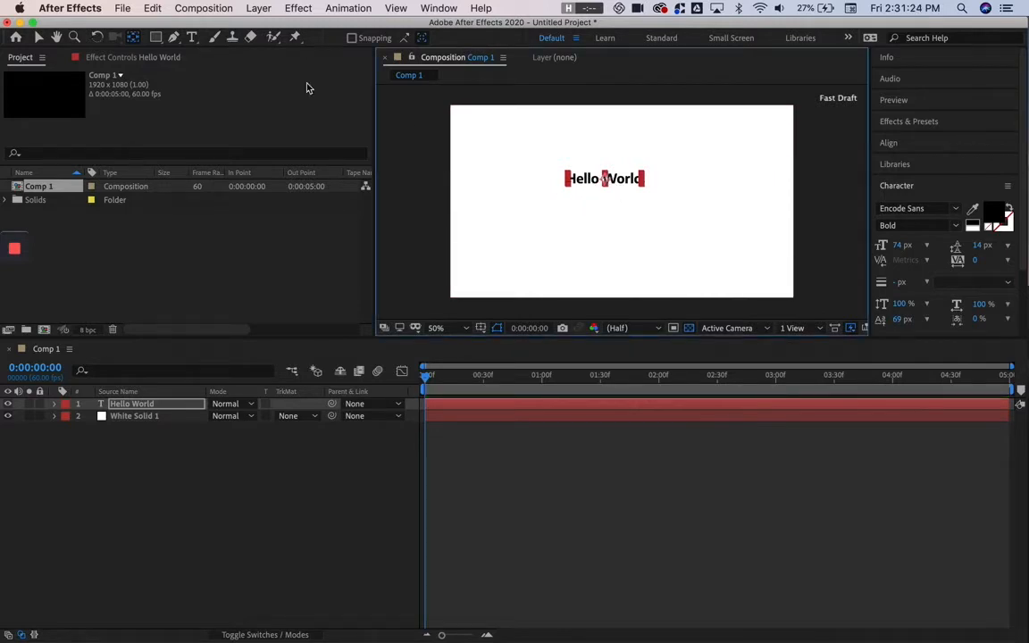
left_click(38, 37)
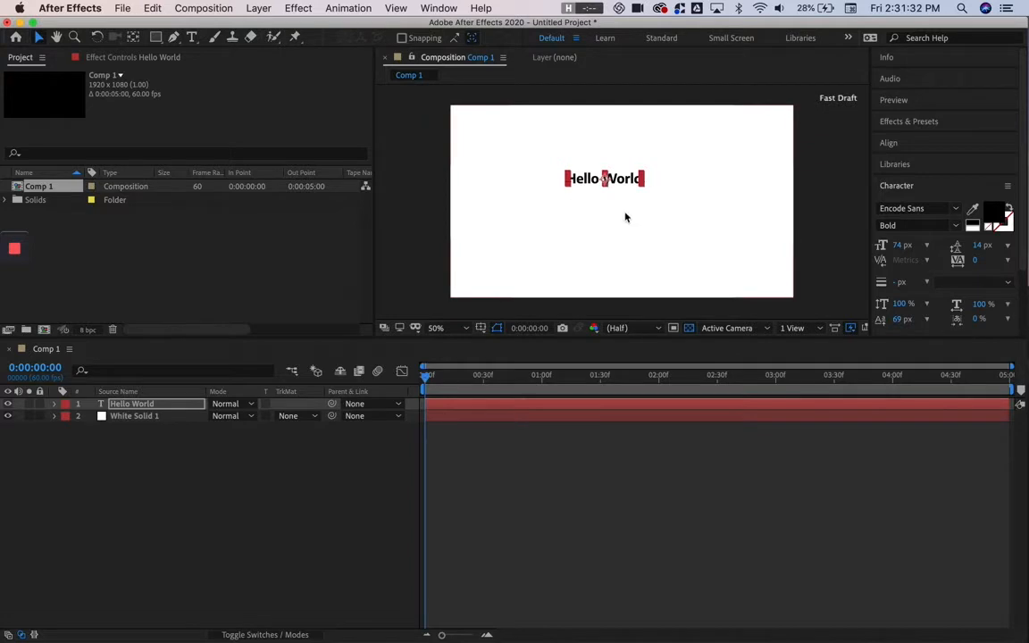
- Move the Hello World text down to the middle of the frame and align it to the composition's horizontal centre
mouse_move(616, 180)
left_mouse_down()
mouse_move(631, 187)
mouse_move(627, 197)
left_mouse_up()
left_click(827, 240)
left_click(628, 197)
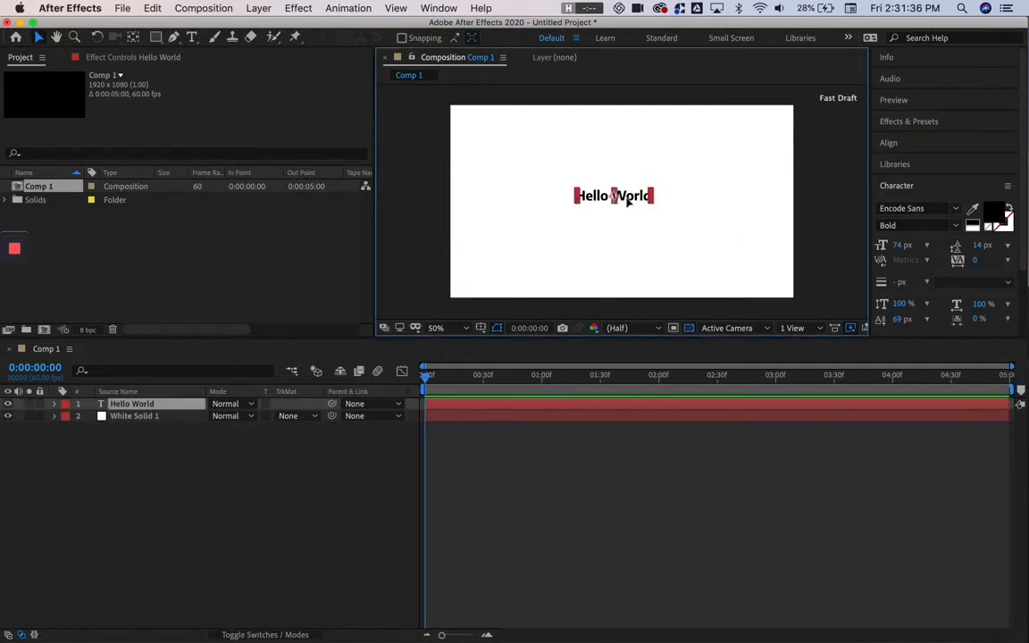
left_click(889, 143)
left_click(909, 180)
left_click(815, 238)
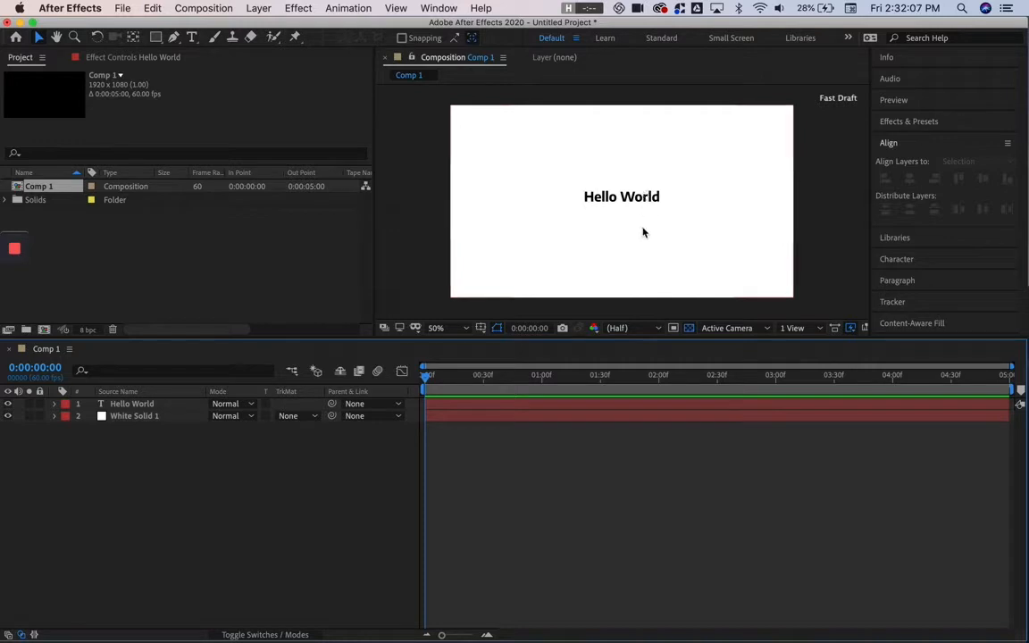
- With the Hello World layer selected, move the playhead to 0:00:01:00 and set the composition's frame rate to 30 fps
left_click(160, 407)
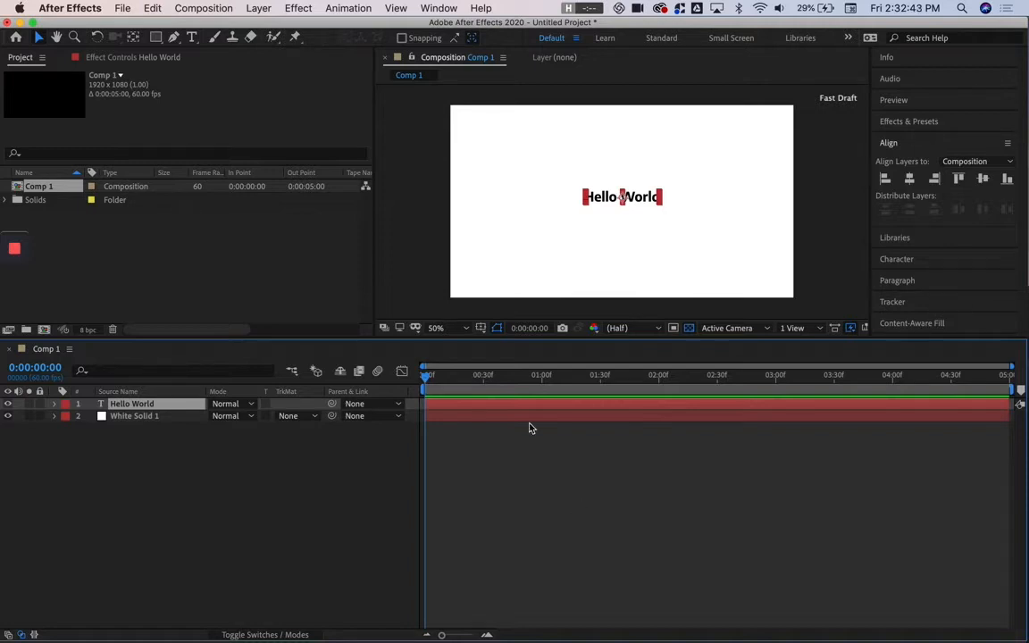
left_click_drag(448, 376, 543, 376)
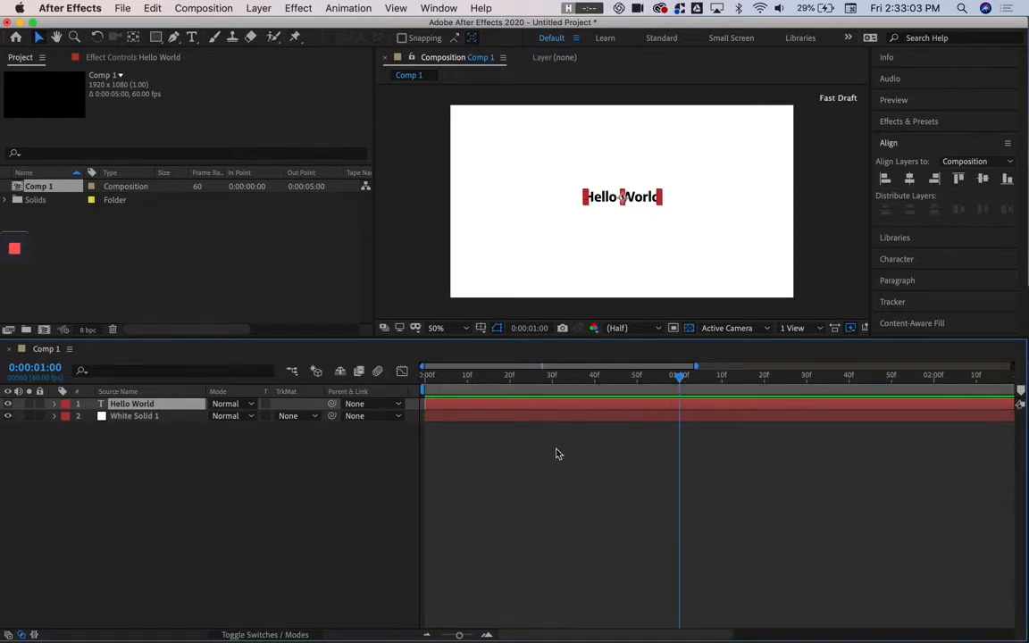
key("super+k")
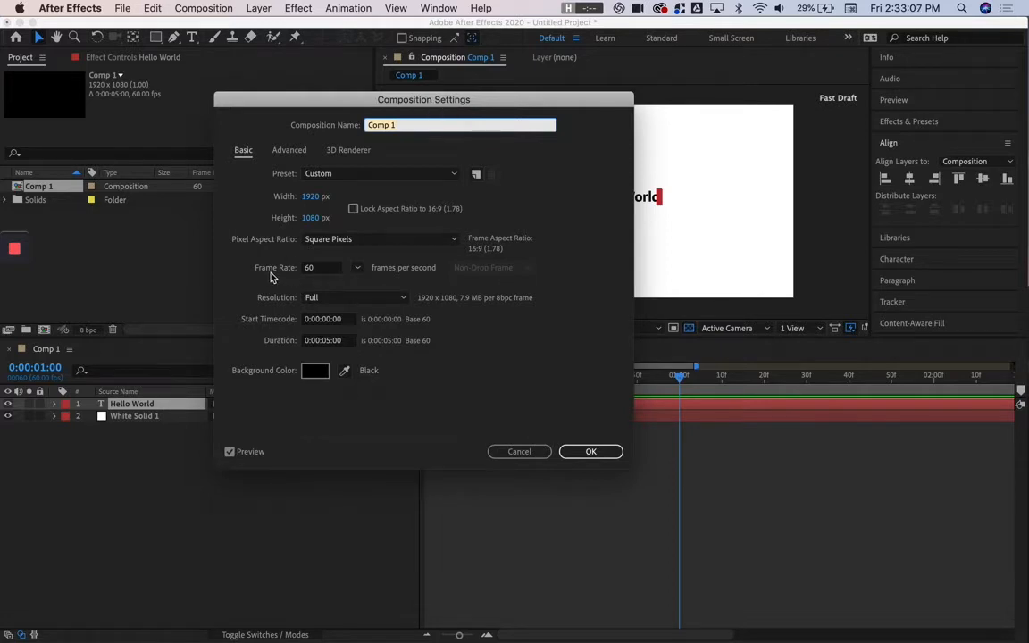
left_click(317, 268)
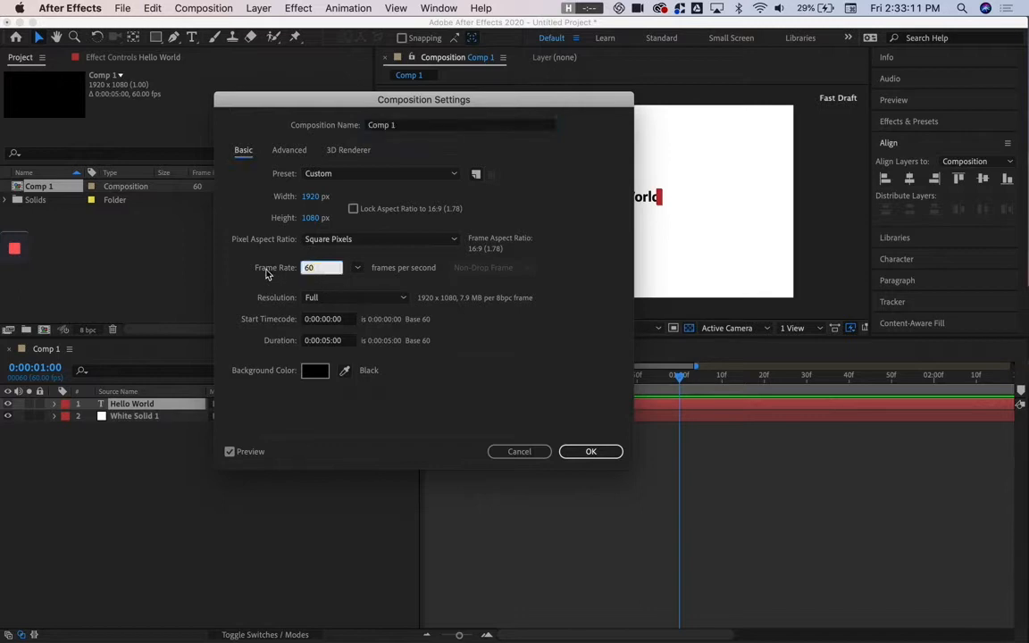
type("30")
key("Return")
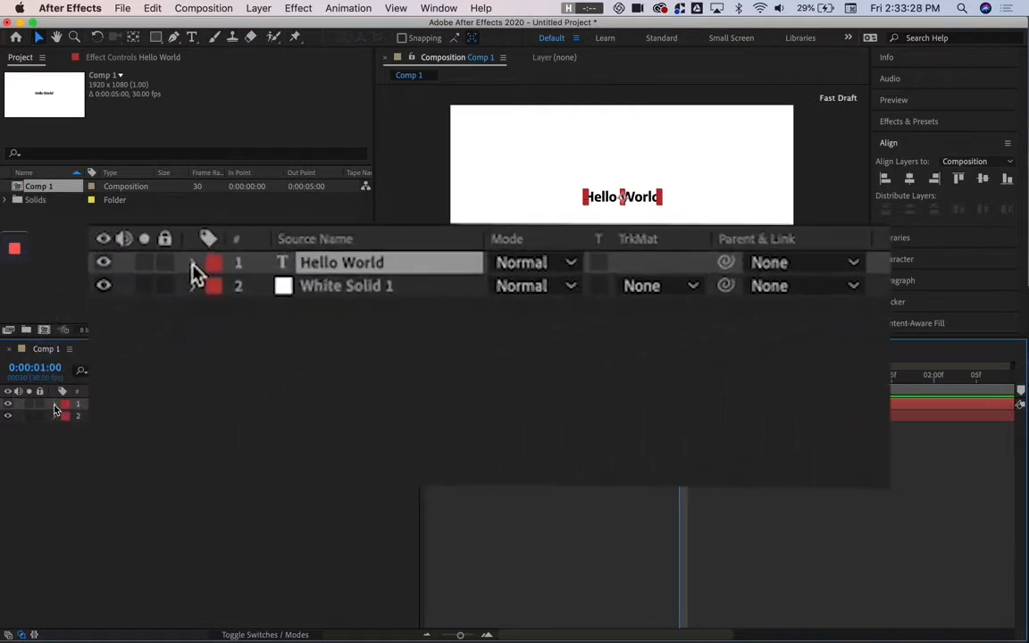
- Add Position and Opacity keyframes to the Hello World layer at 0:00:01:00 and return the playhead to 0:00:00:00
left_click(55, 404)
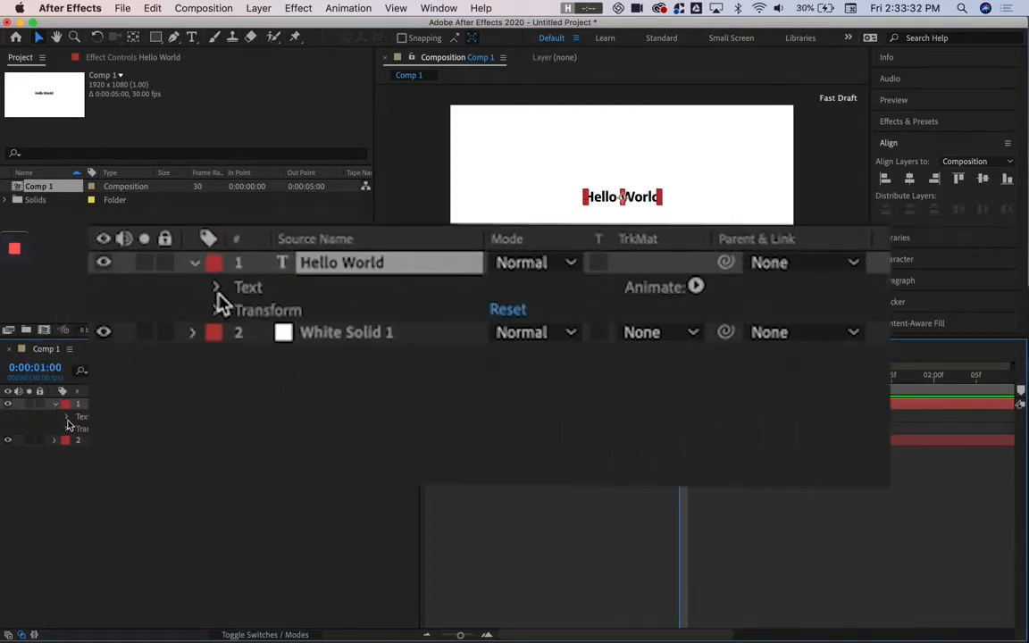
left_click(66, 429)
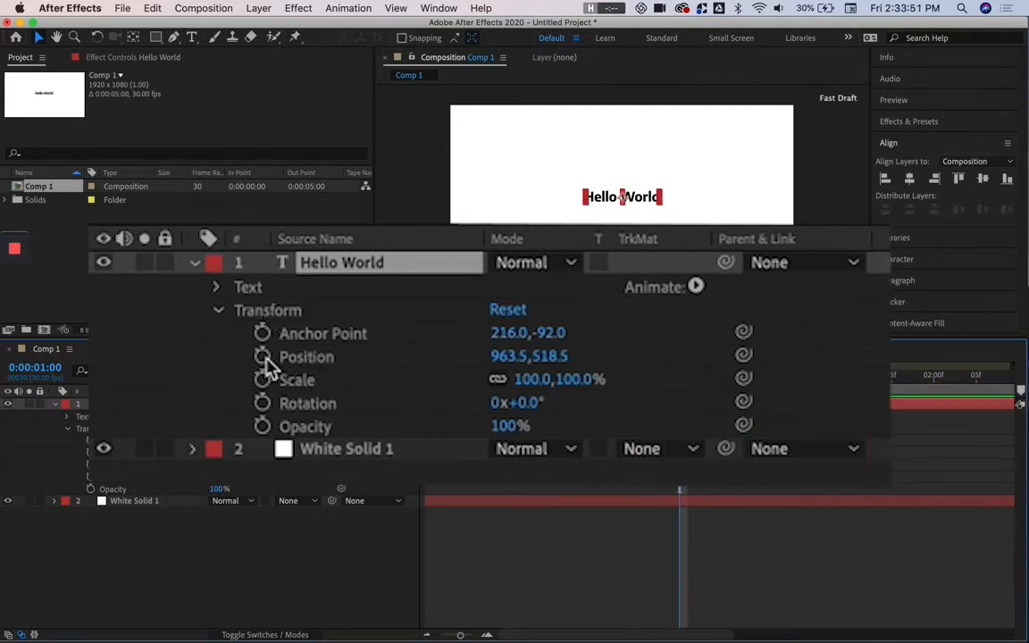
left_click(91, 453)
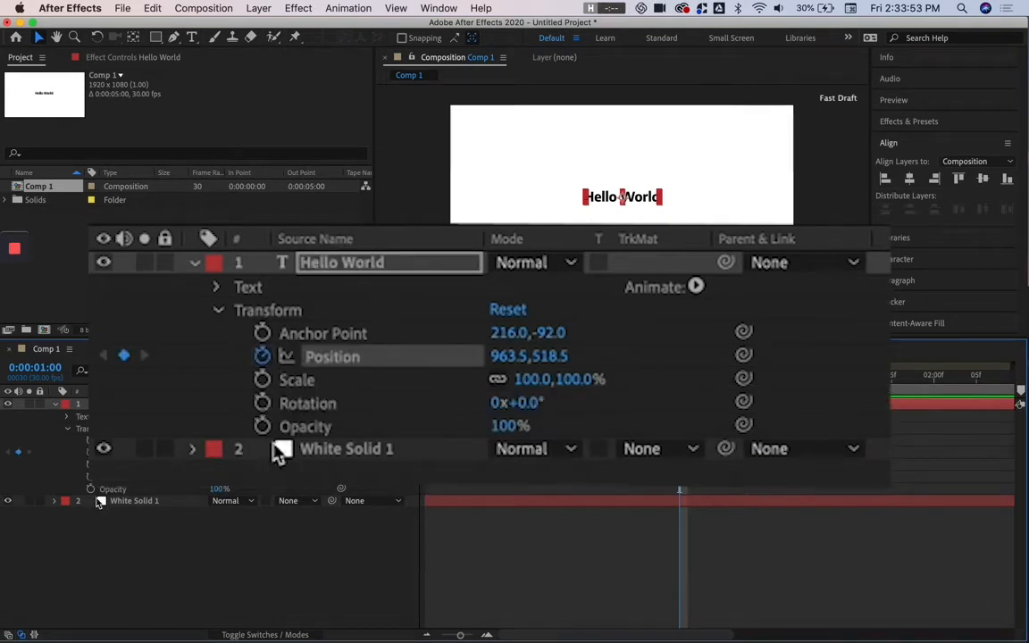
left_click(90, 489)
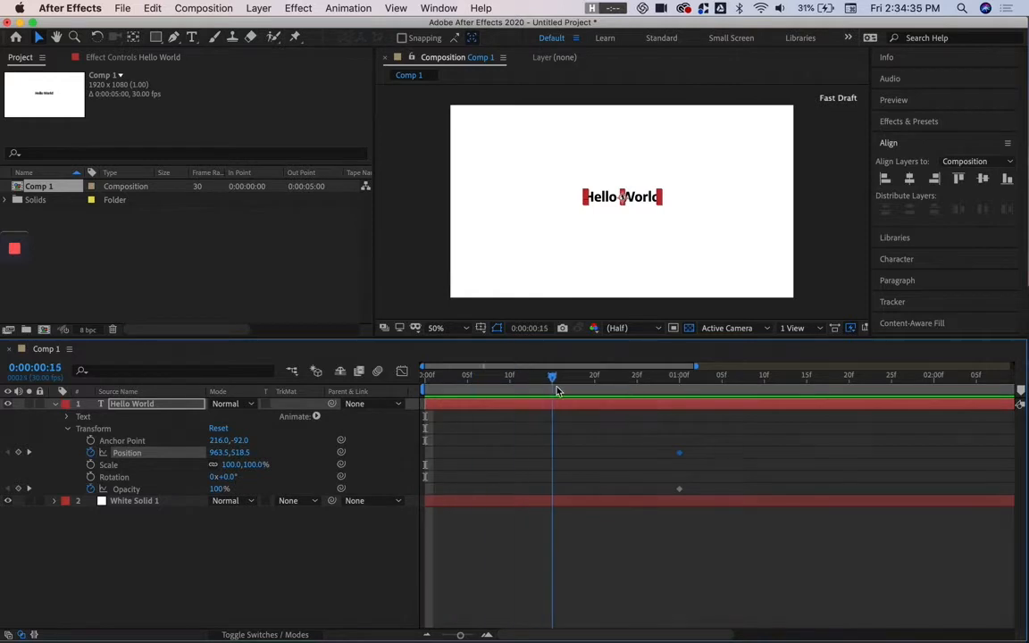
left_click_drag(554, 379, 429, 380)
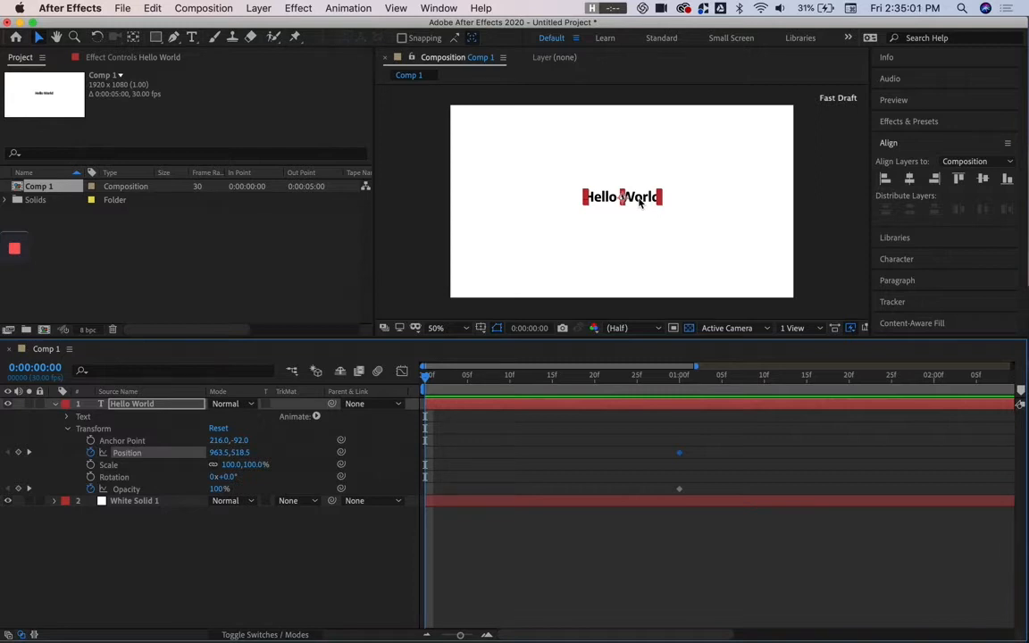
left_click_drag(659, 430, 701, 492)
key("Delete")
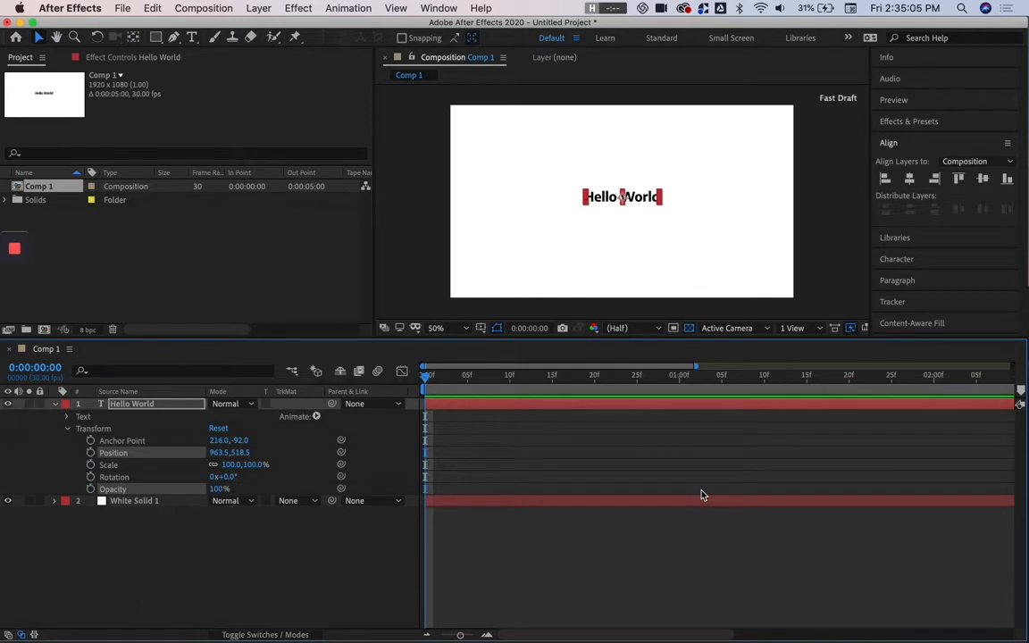
left_click_drag(243, 454, 143, 457)
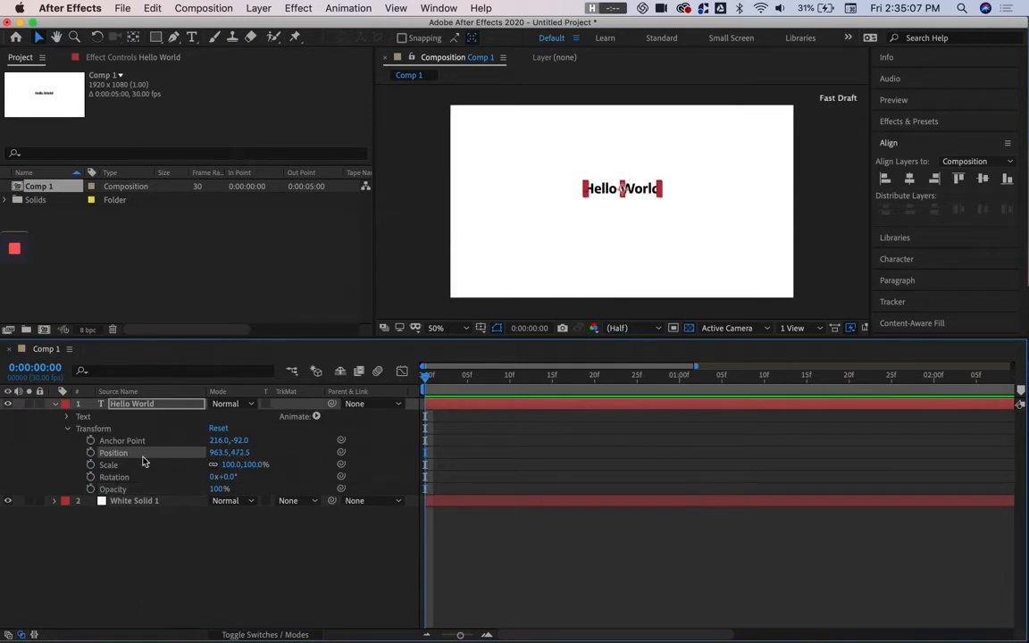
left_click_drag(255, 466, 315, 468)
left_click_drag(527, 376, 672, 378)
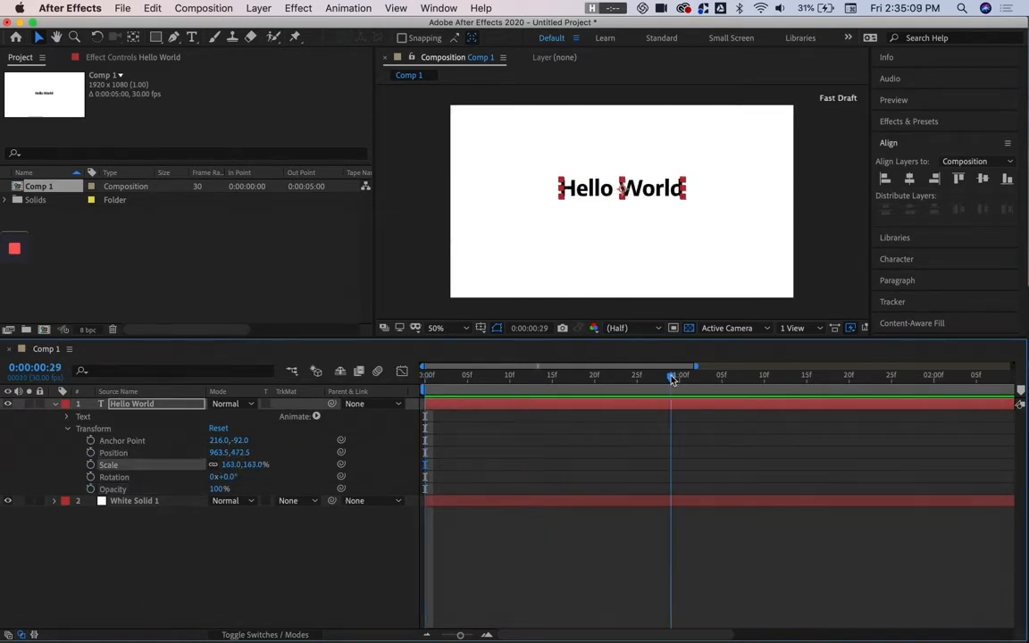
left_click_drag(241, 459, 185, 446)
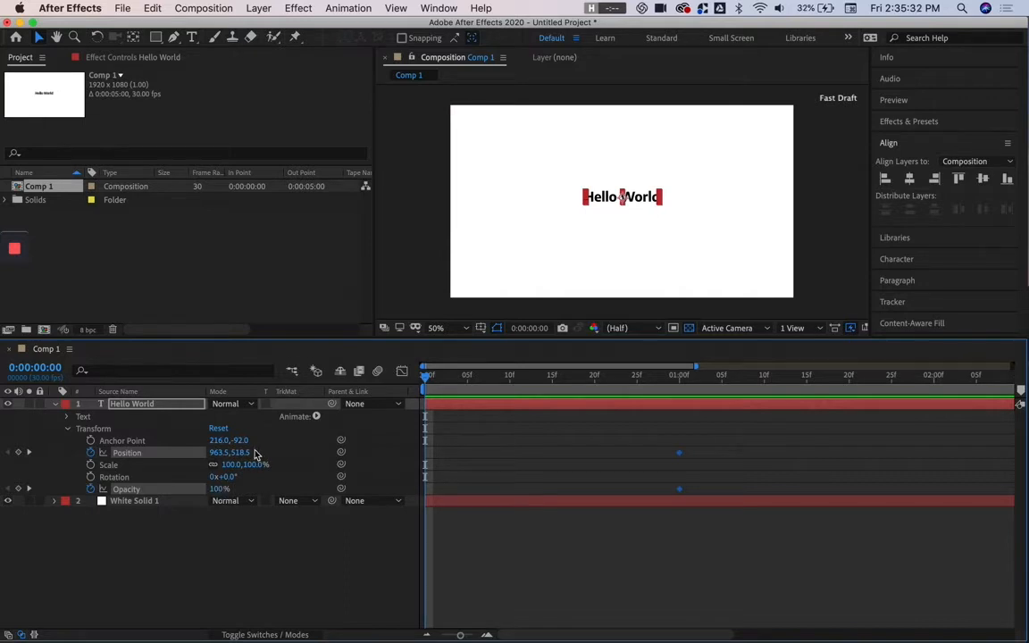
- At 0:00:00:00, keyframe the Hello World layer's Position at 963.5, 565.5 and its Opacity at 0%
left_click_drag(238, 453, 282, 457)
key("cmd+z")
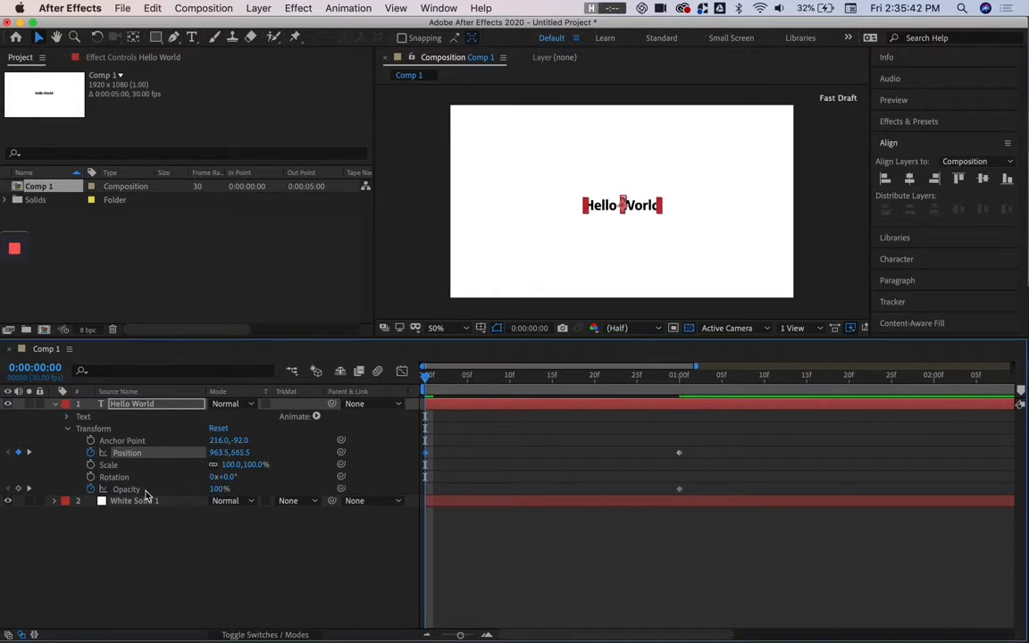
left_click_drag(219, 488, 65, 503)
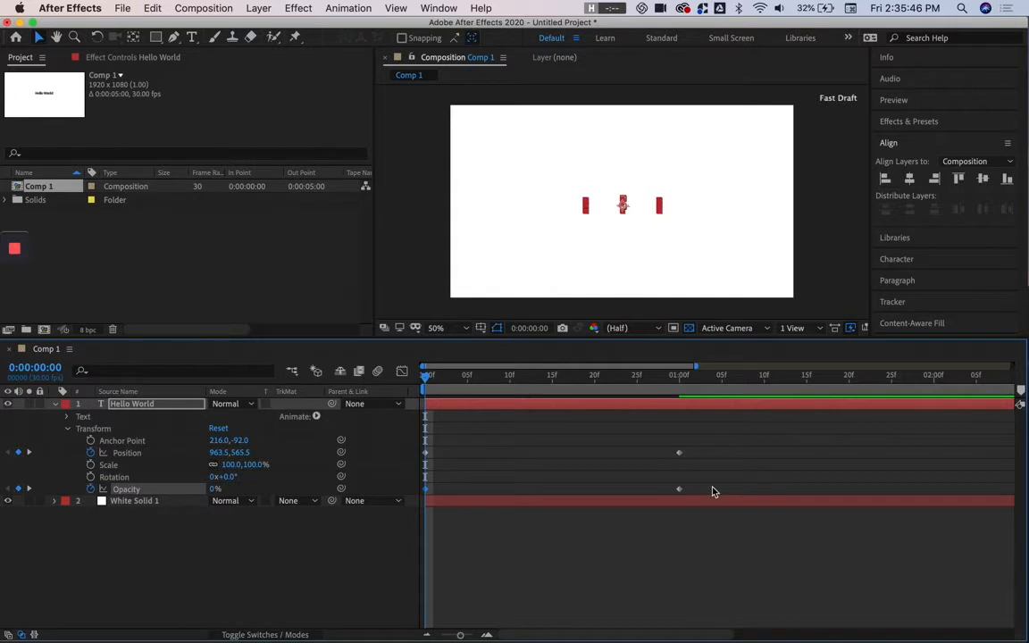
- Preview the one-second rise and fade-in of the Hello World text
left_click(615, 469)
key("space")
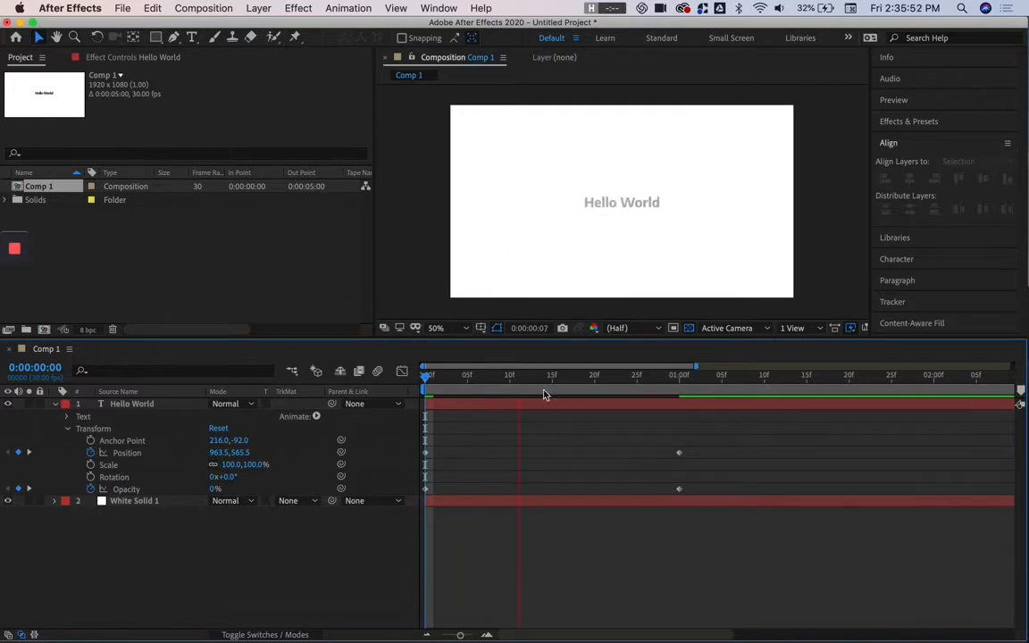
key("space")
- Shift the ending Position and Opacity keyframes of the Hello World layer earlier to frame 15
left_click_drag(540, 381, 604, 380)
left_click_drag(656, 421, 705, 497)
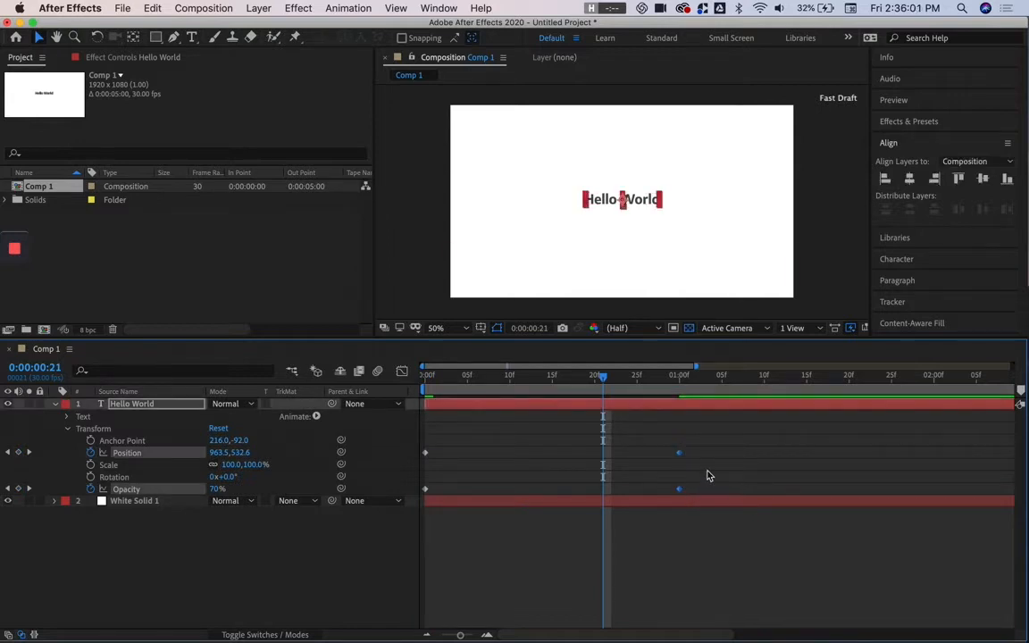
left_click(691, 469)
left_click(679, 454)
left_click(681, 491, "shift")
left_click_drag(680, 496, 554, 485)
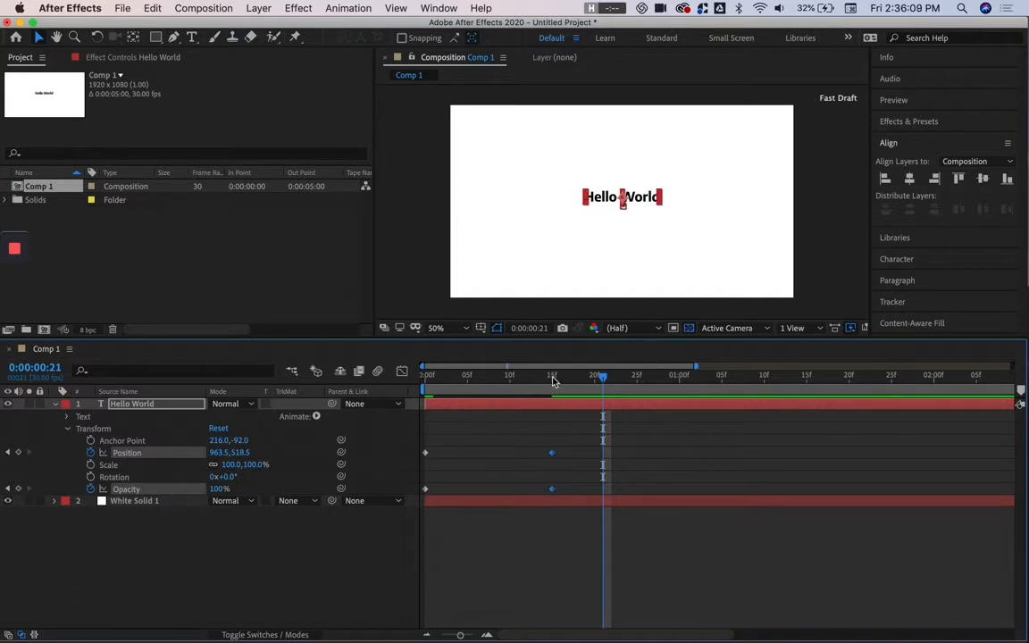
- Play the 15-frame version of the text animation from the first frame
left_click_drag(553, 381, 408, 376)
key("space")
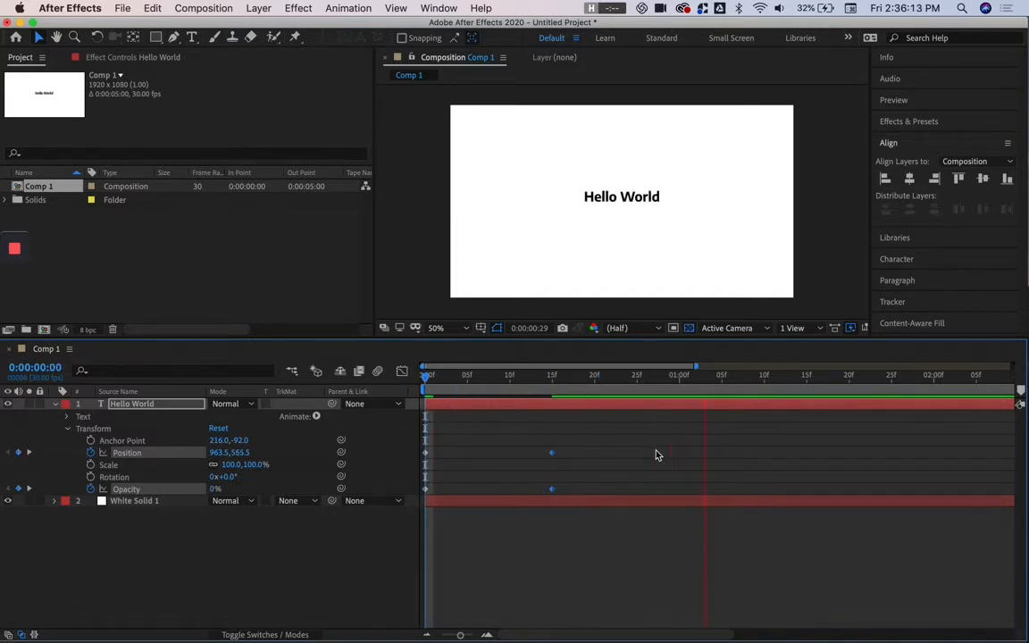
key("space")
- Retime the ending Position and Opacity keyframes of the Hello World layer to 0:00:00:10
left_click_drag(499, 379, 521, 399)
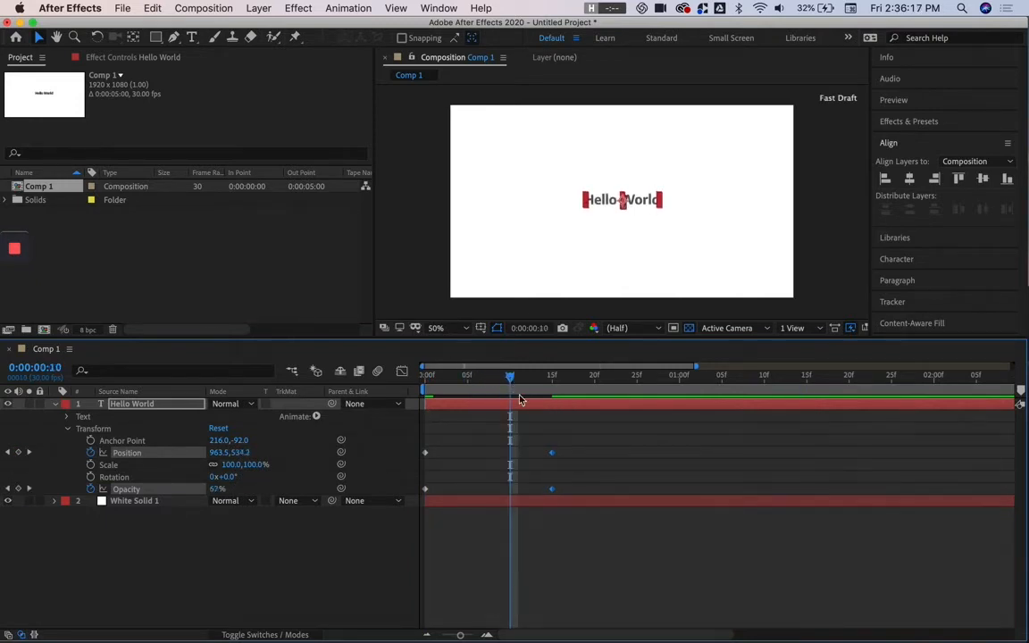
left_click_drag(549, 452, 517, 453)
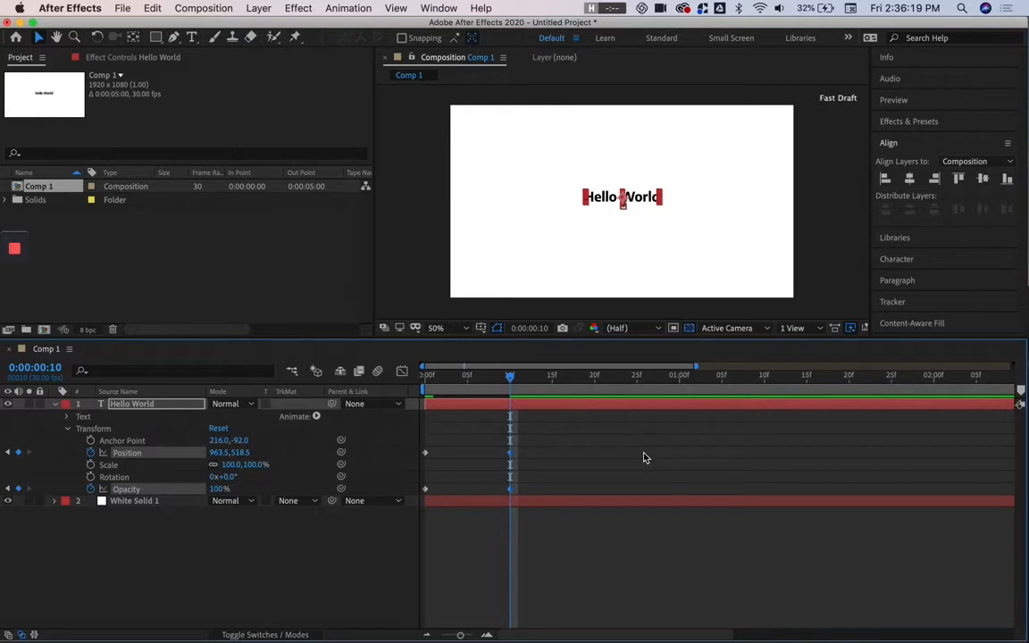
mouse_move(515, 453)
left_mouse_down()
mouse_move(579, 458)
mouse_move(474, 463)
mouse_move(588, 457)
mouse_move(508, 463)
left_mouse_up()
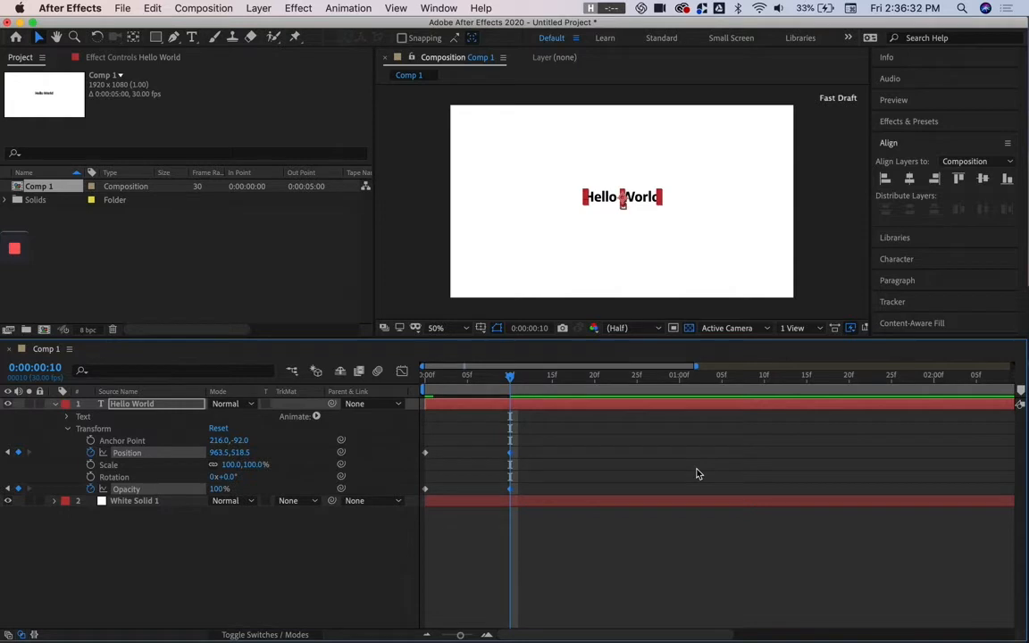
key("minus")
key("minus")
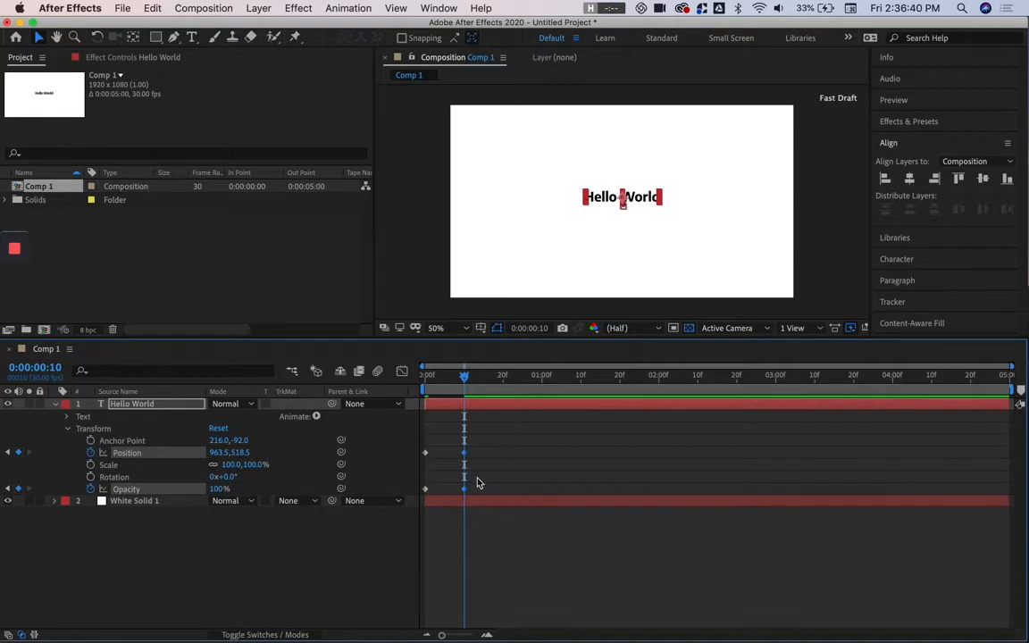
- Move the ending Opacity keyframe of the Hello World layer to frame 6 and preview the animation from the start
key("equal")
key("equal")
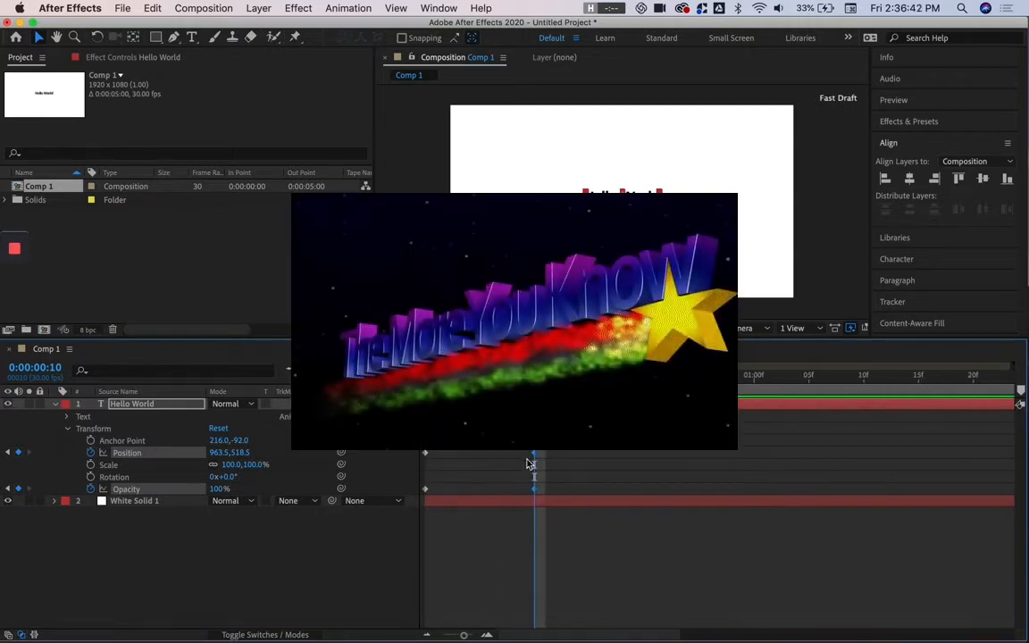
left_click(513, 463)
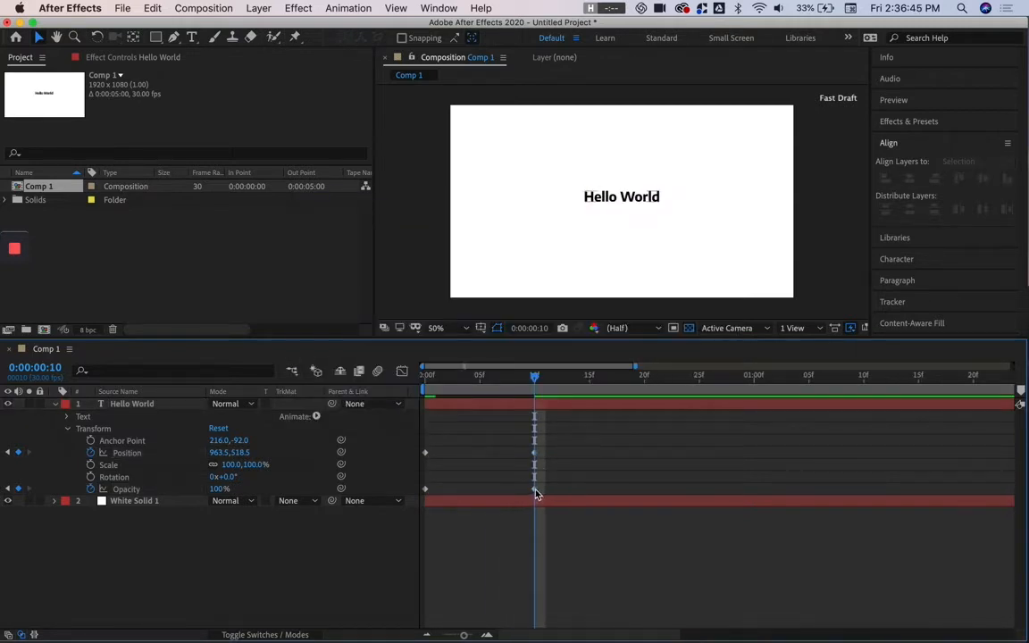
left_click_drag(534, 489, 489, 490)
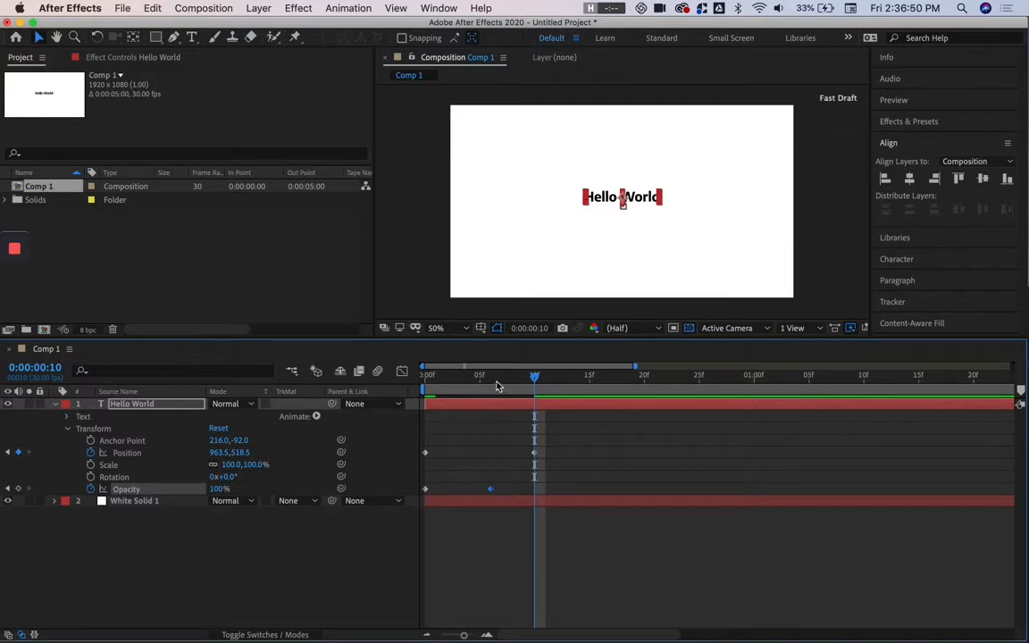
key("Home")
key("space")
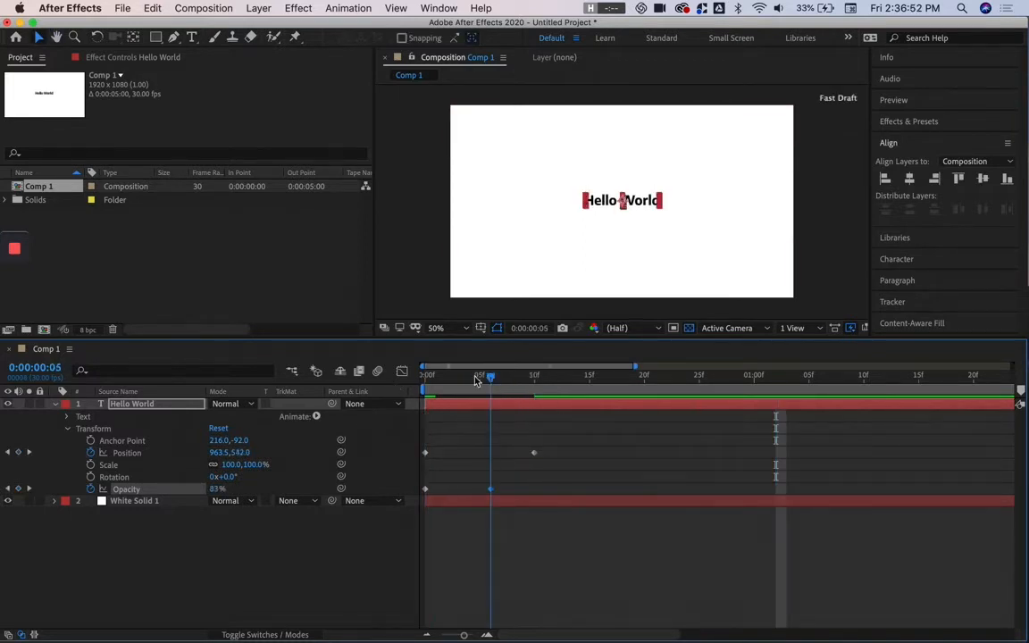
- Apply Easy Ease to both Position keyframes of the Hello World layer
left_click_drag(566, 444, 430, 457)
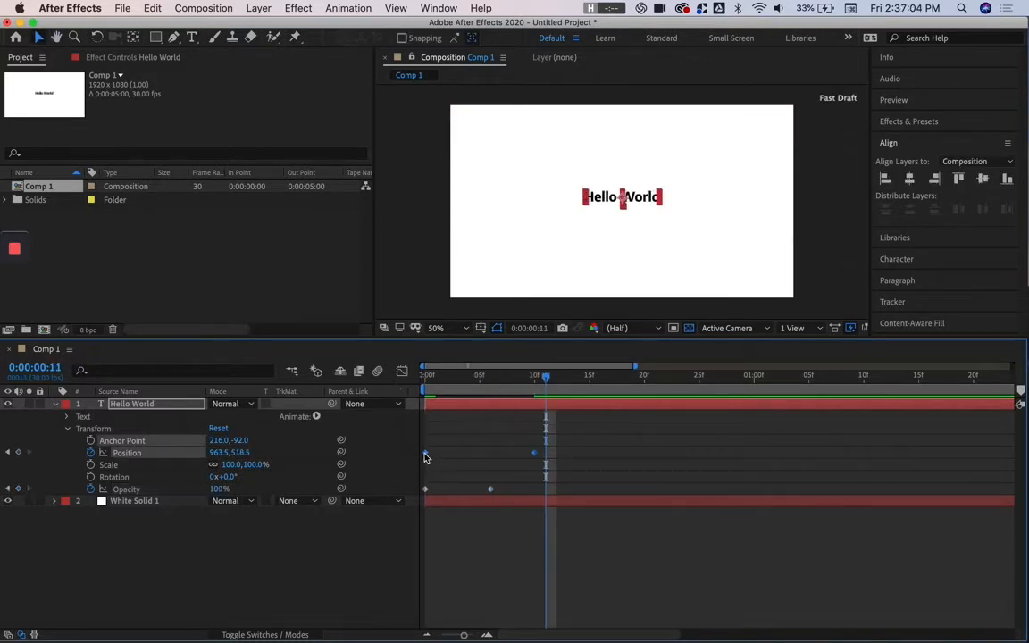
mouse_move(426, 457)
right_click(426, 457)
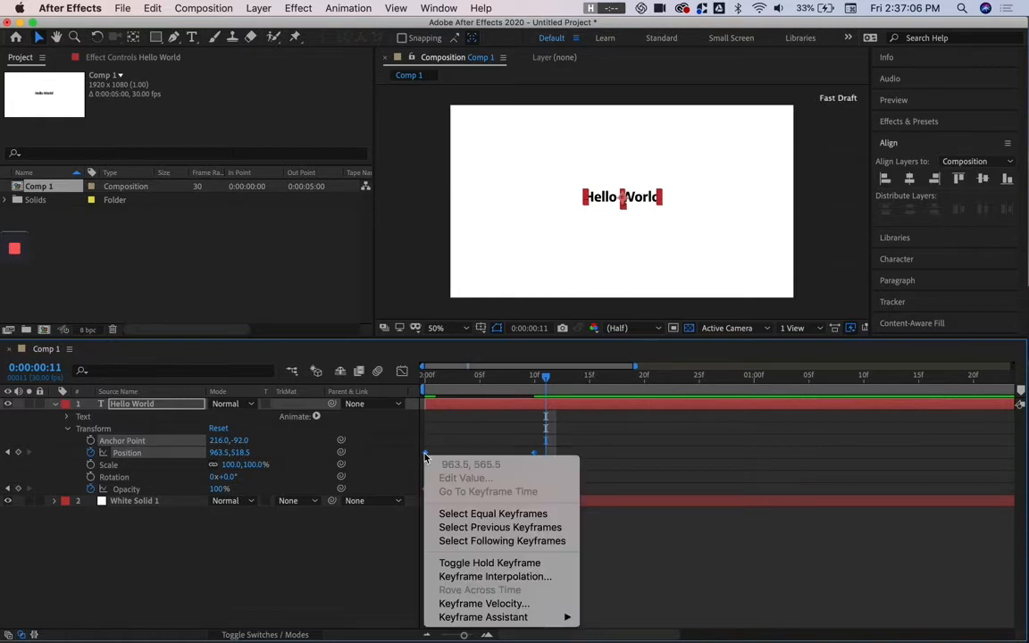
mouse_move(524, 617)
left_click(607, 544)
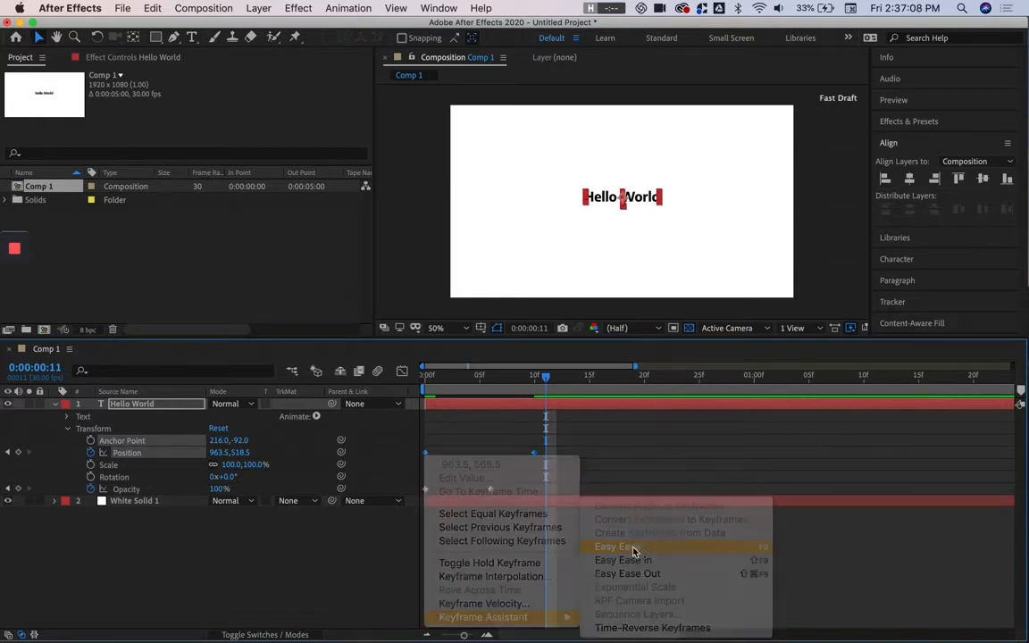
right_click(534, 458)
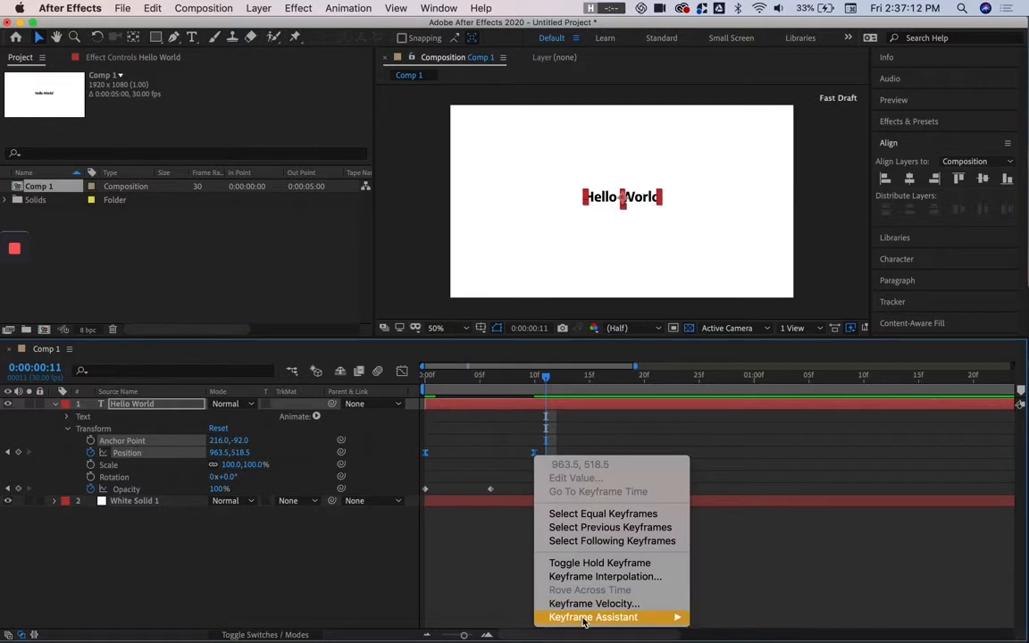
mouse_move(593, 618)
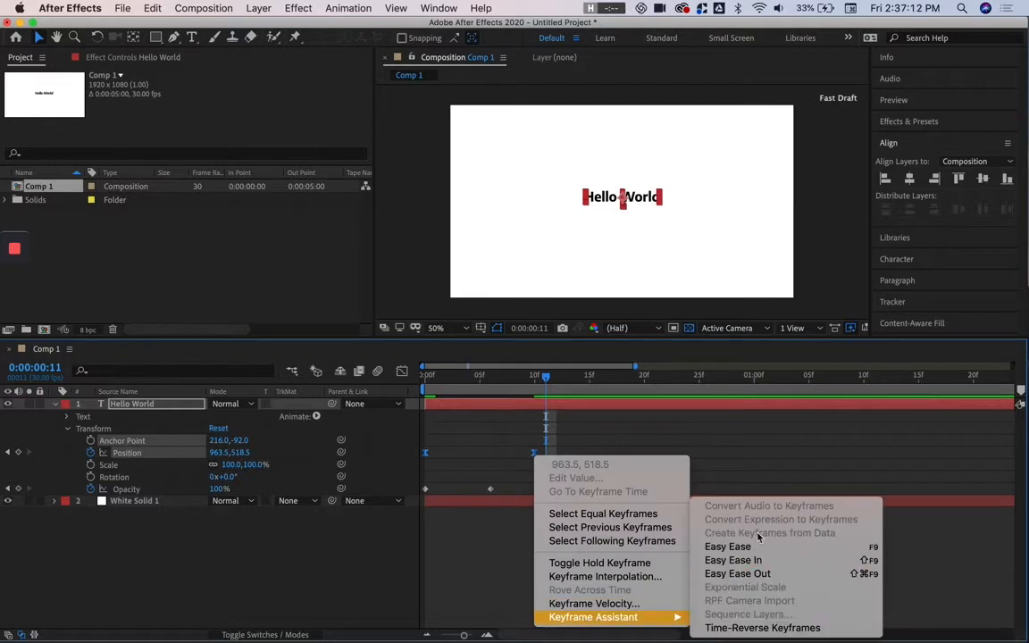
left_click(713, 548)
left_click(490, 489)
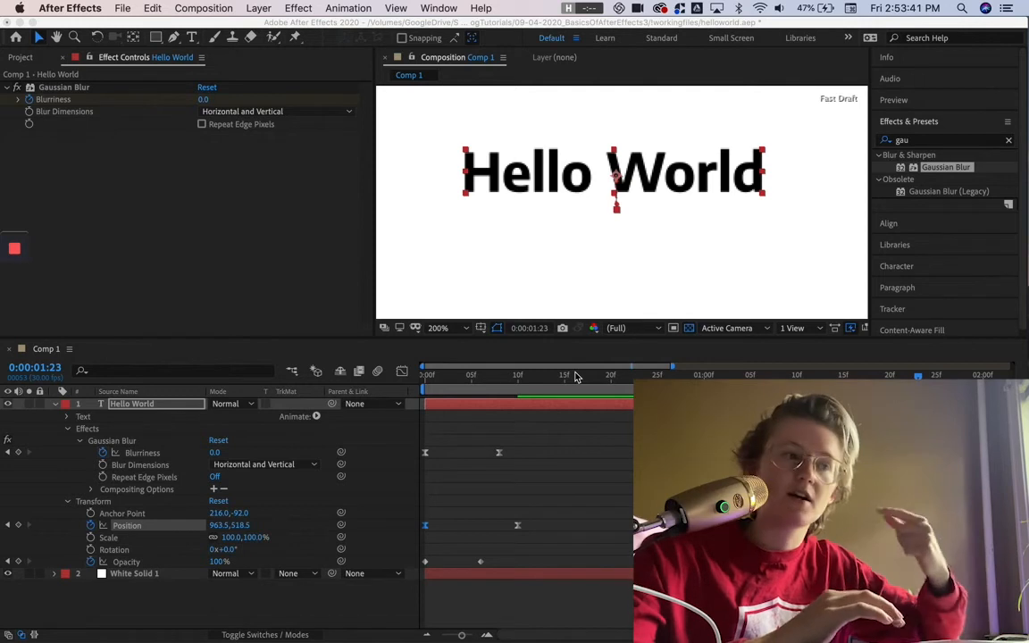
- Examine the Hello World text's motion path, its start and end Position keyframes and their handles in close-up
key("comma")
key("comma")
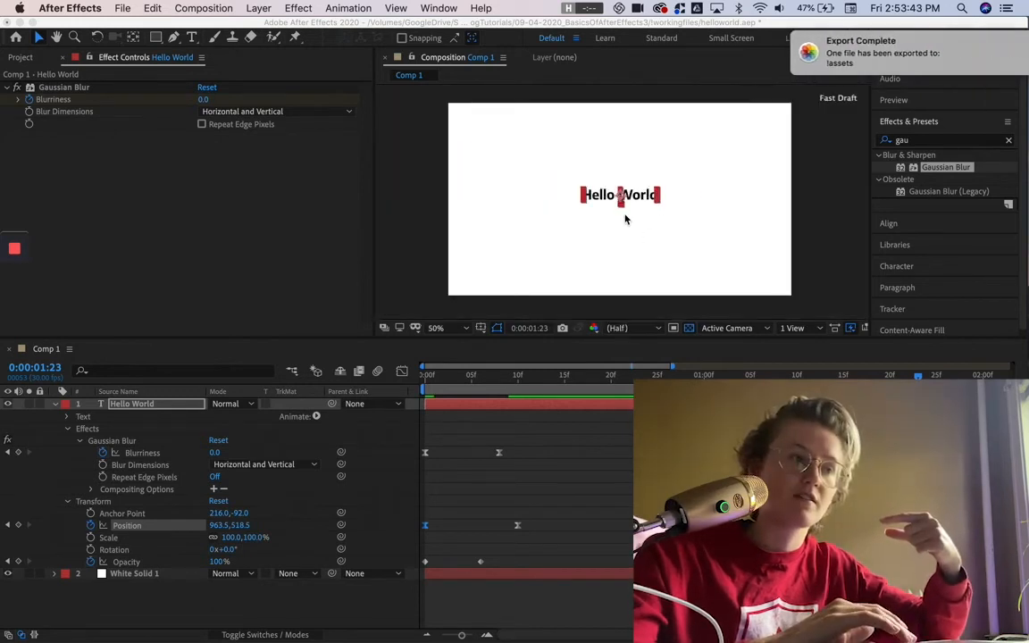
left_click(636, 259)
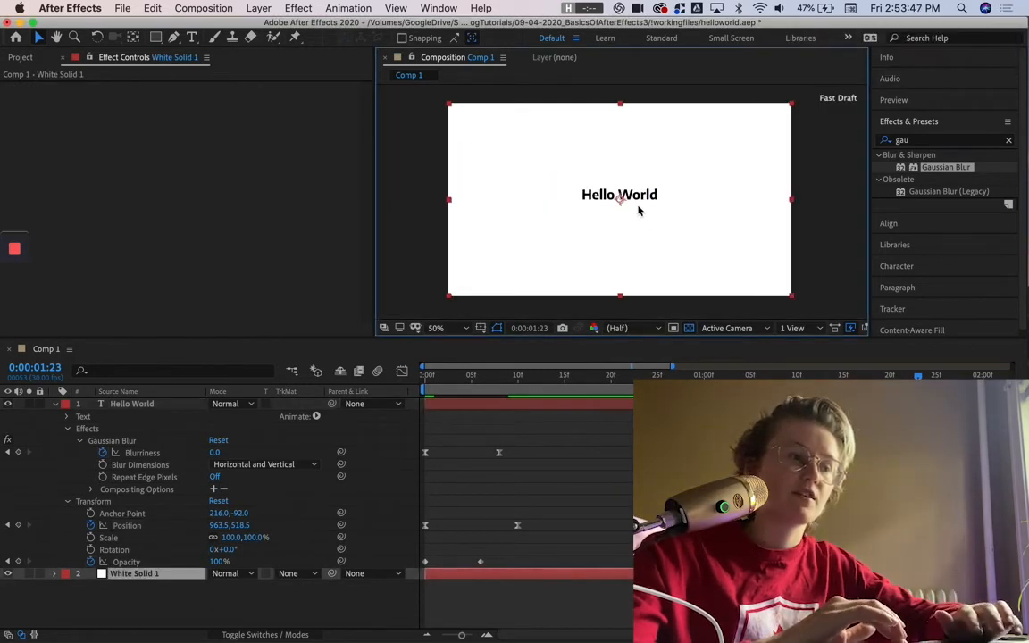
key("period")
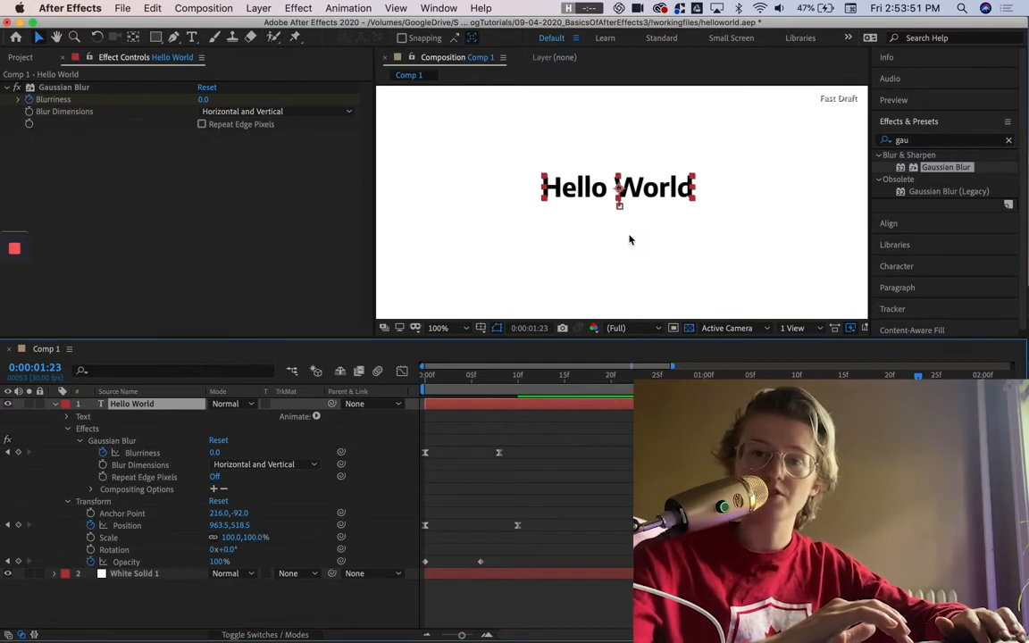
key("period")
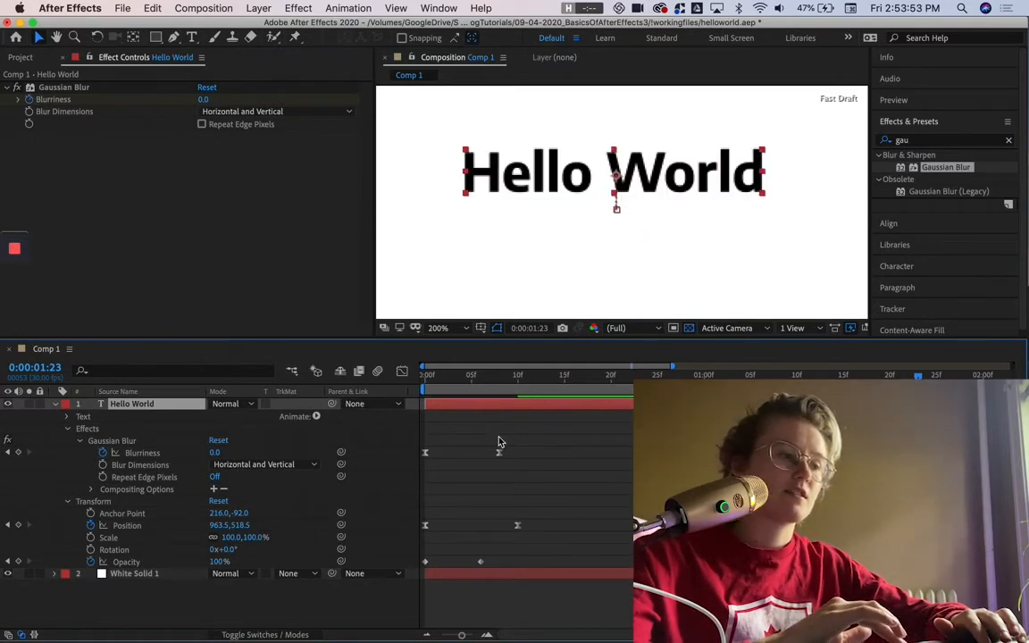
left_click(518, 526)
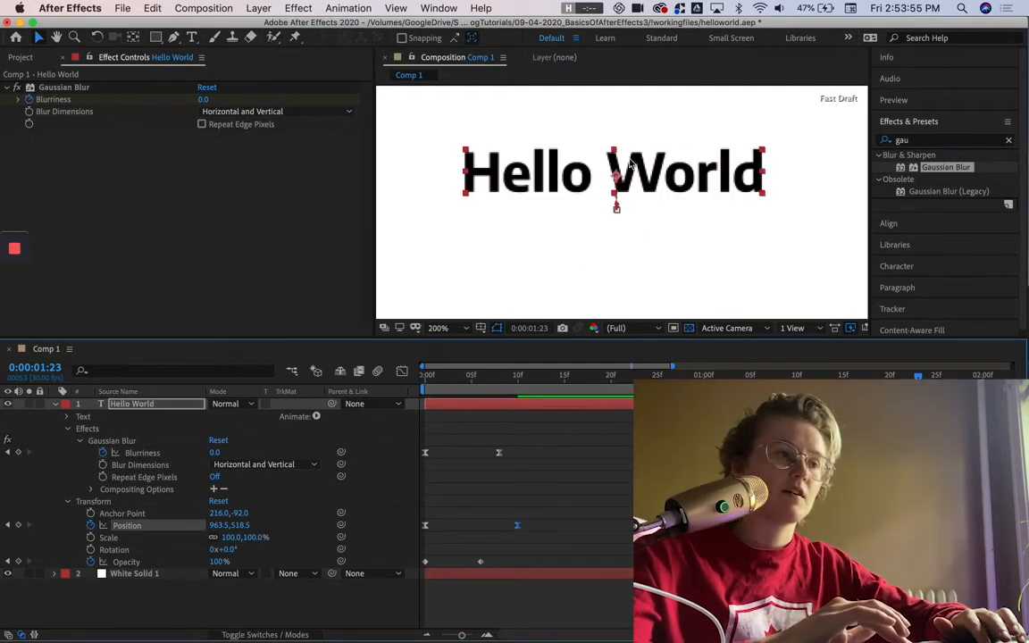
left_click(425, 527)
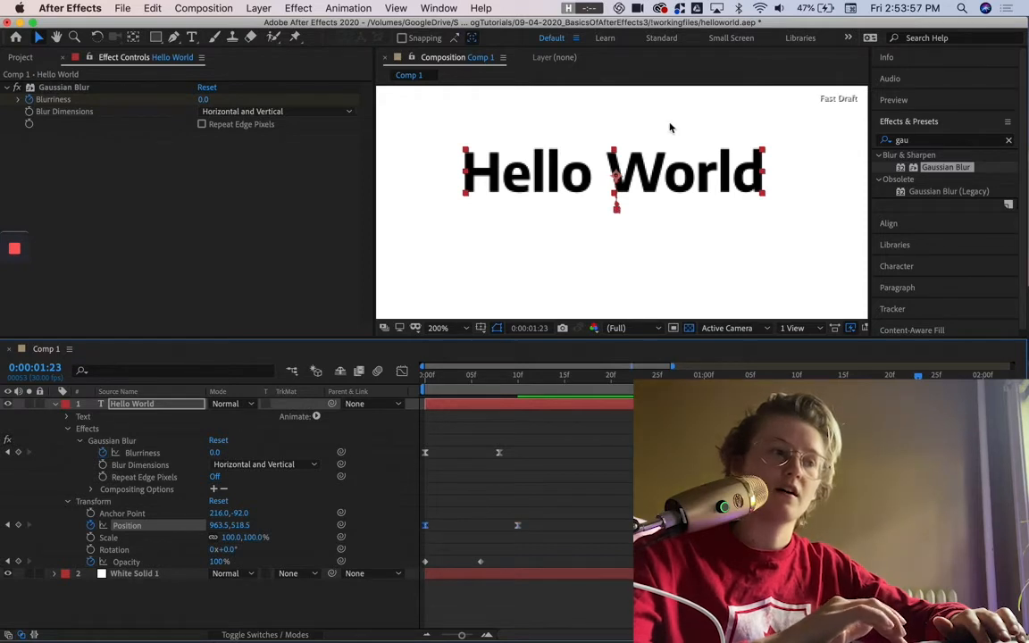
key("period")
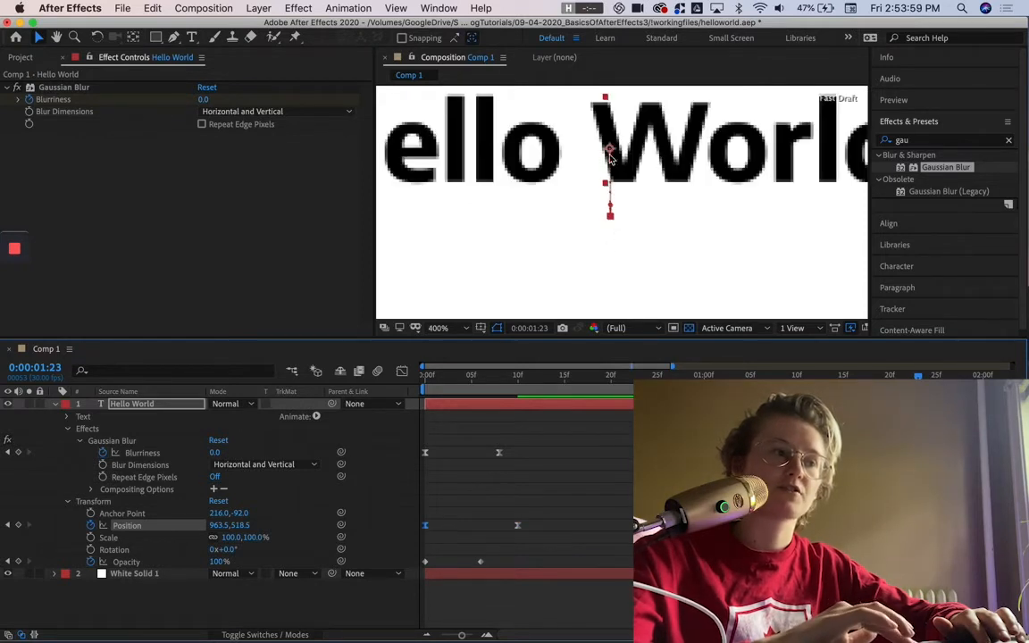
key("period")
key("period")
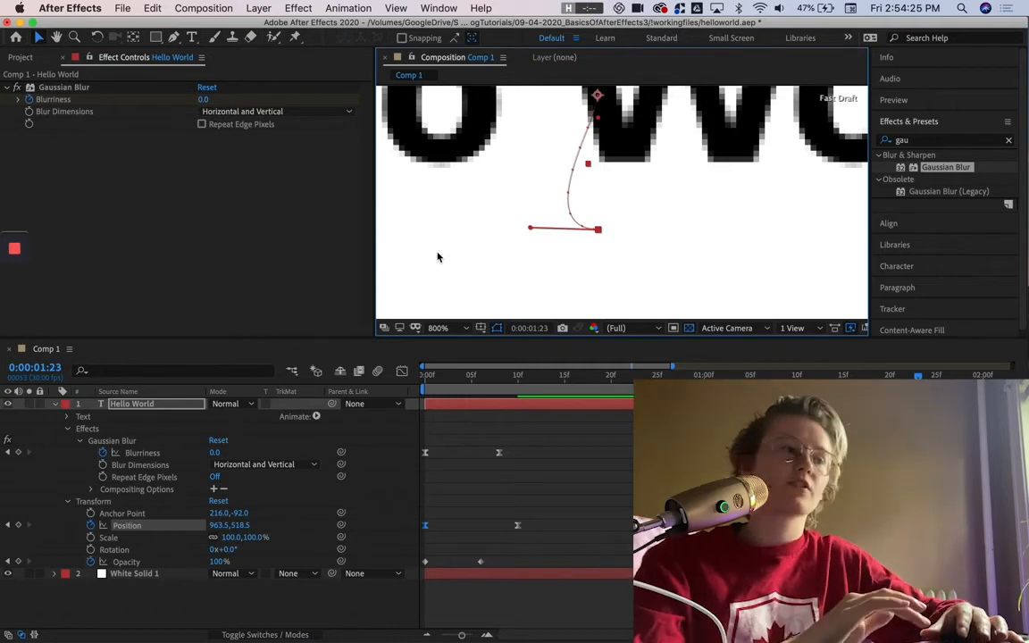
- Scrub through the first frames to examine how the text follows its motion path and Position keyframe handles
left_click(454, 376)
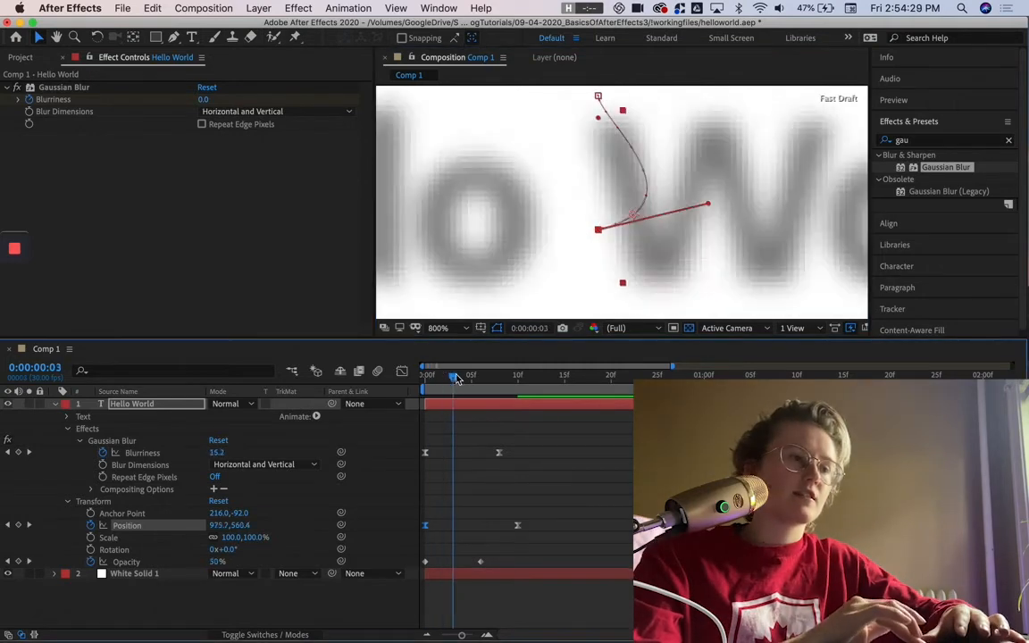
mouse_move(456, 378)
left_mouse_down()
mouse_move(491, 376)
mouse_move(459, 376)
mouse_move(469, 376)
left_mouse_up()
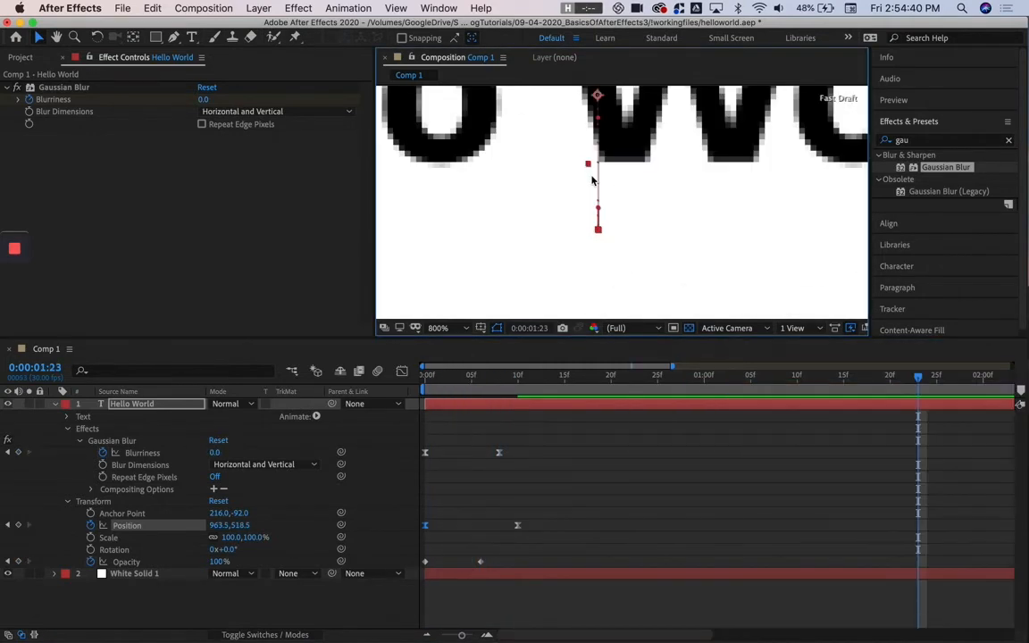
scroll(592, 180, "up", 1)
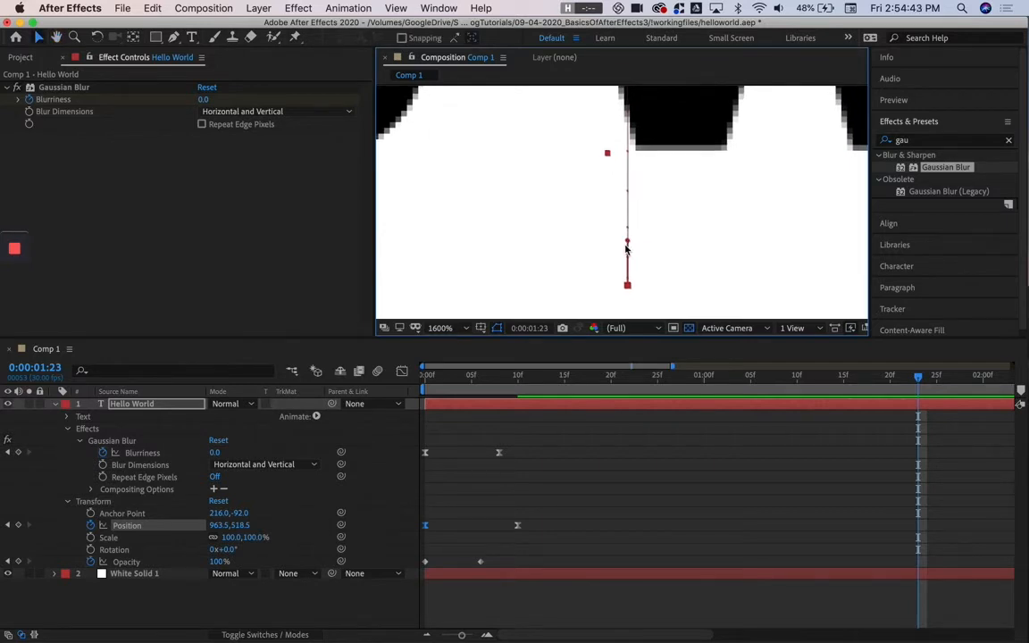
left_click(626, 241)
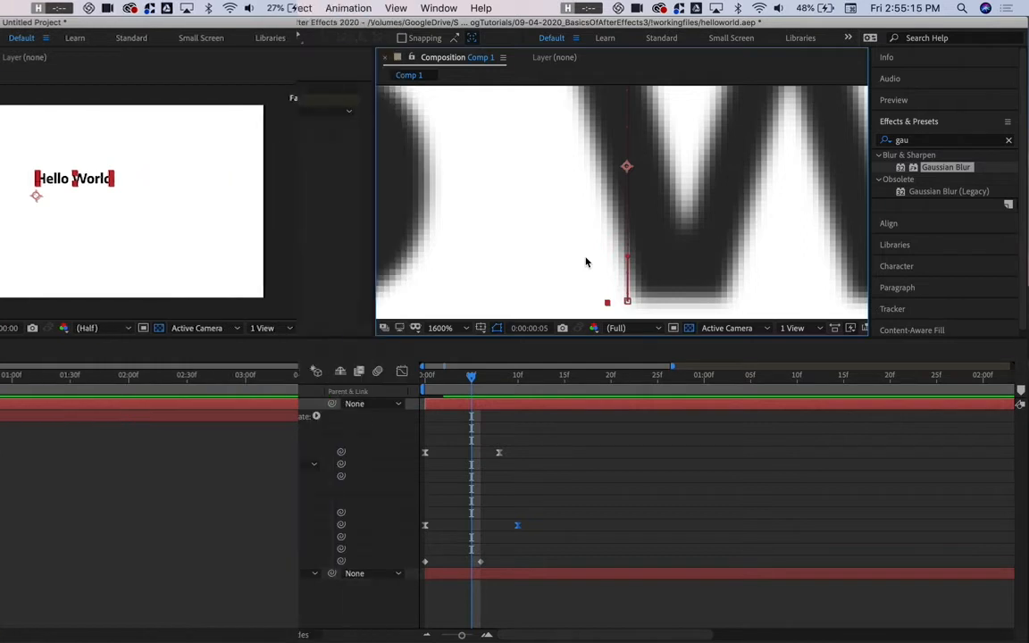
mouse_move(473, 379)
left_mouse_down()
mouse_move(438, 381)
mouse_move(499, 378)
mouse_move(449, 377)
mouse_move(467, 370)
left_mouse_up()
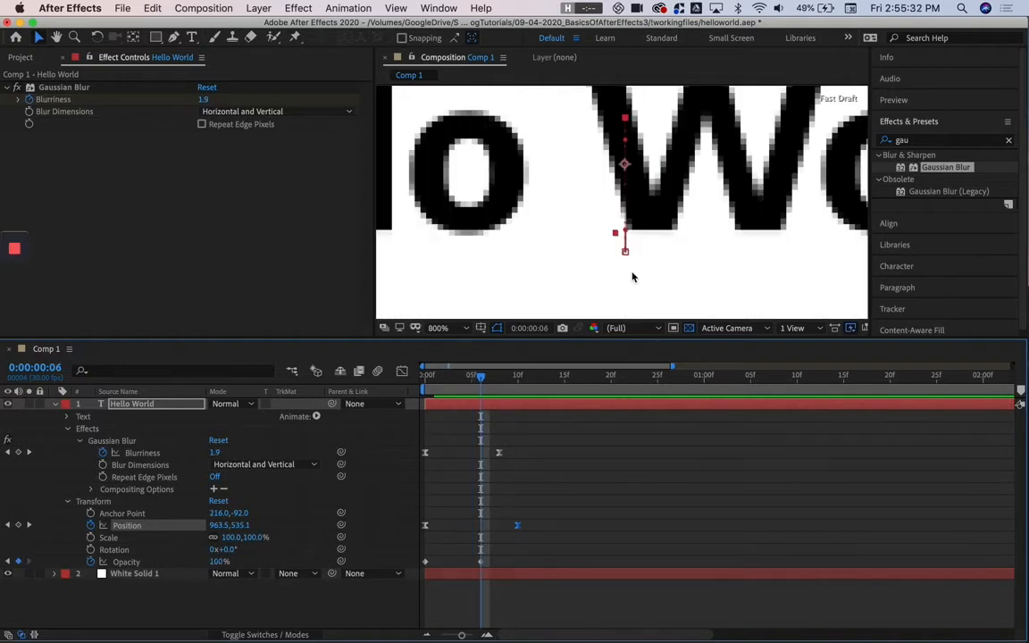
left_click(625, 252)
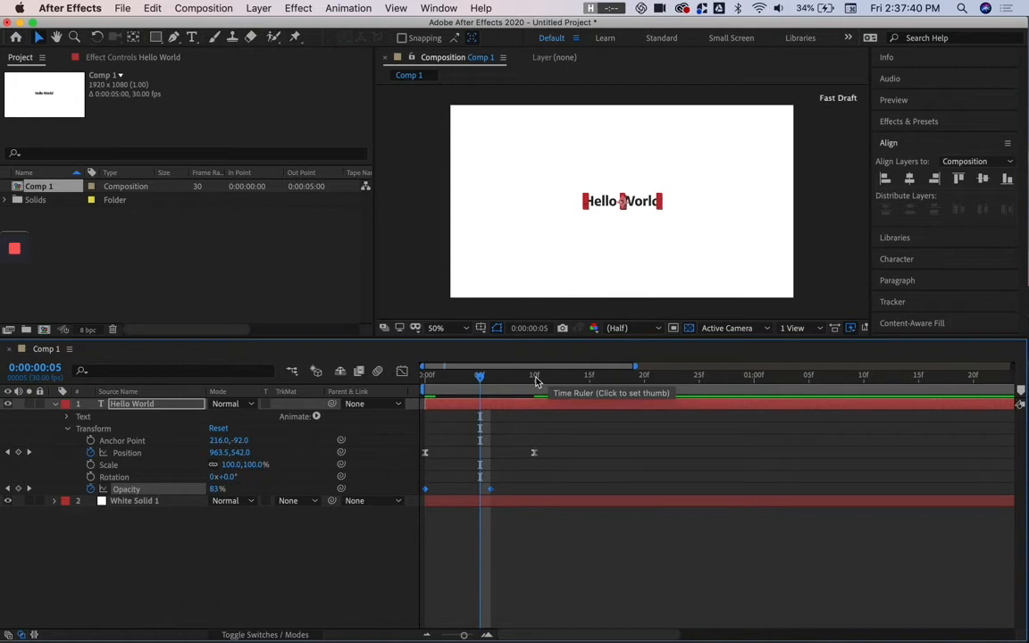
- Play the eased text animation from the first frame
left_click_drag(536, 379, 426, 379)
key("space")
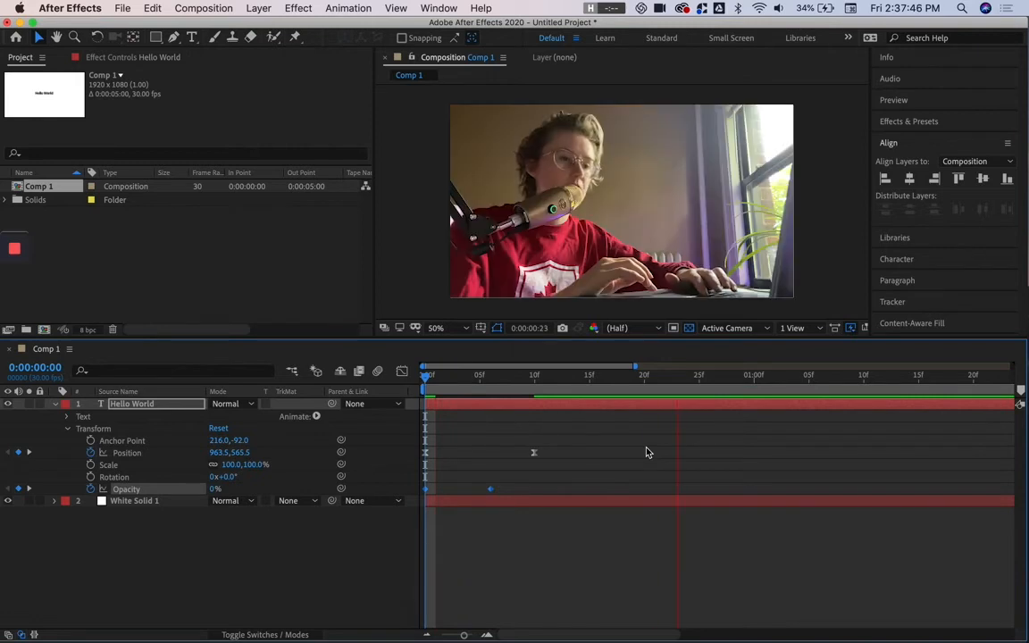
key("space")
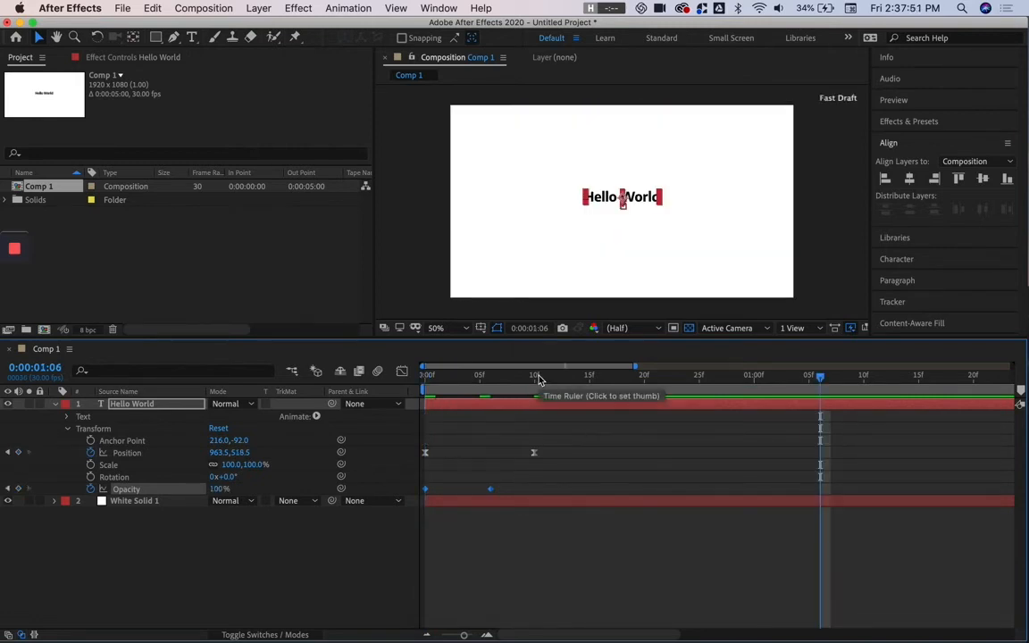
- Find the Gaussian Blur effect under Blur & Sharpen and apply it to the Hello World layer
left_click(904, 123)
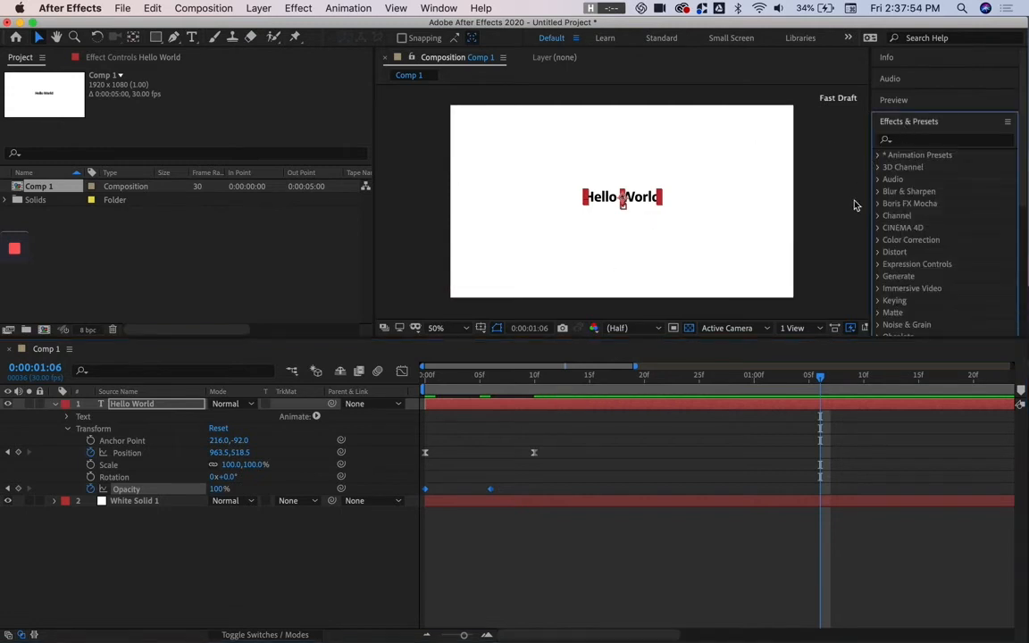
left_click(913, 140)
type("gau")
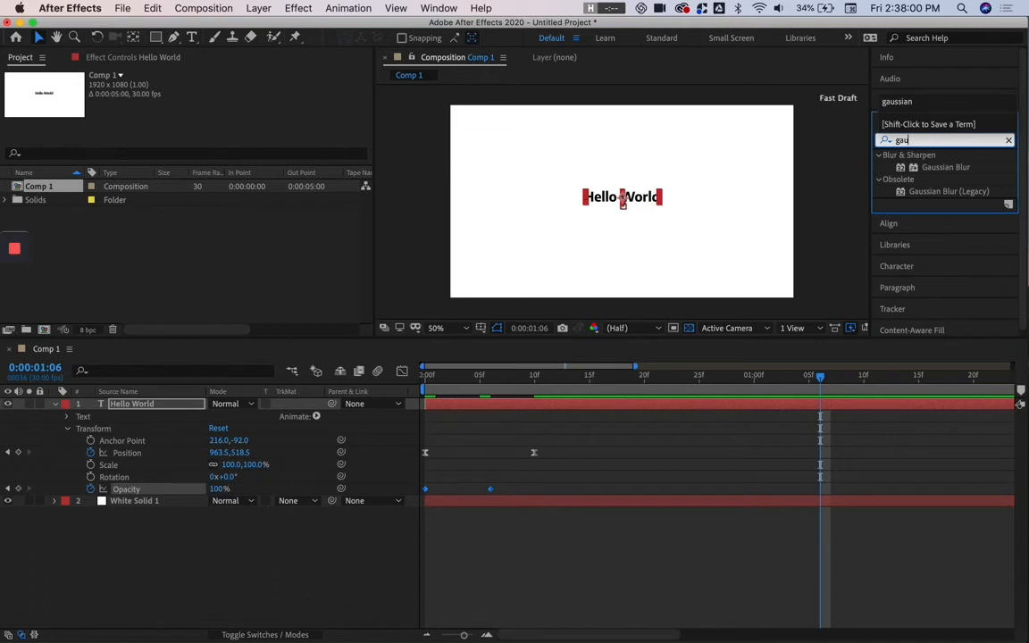
left_click(963, 173)
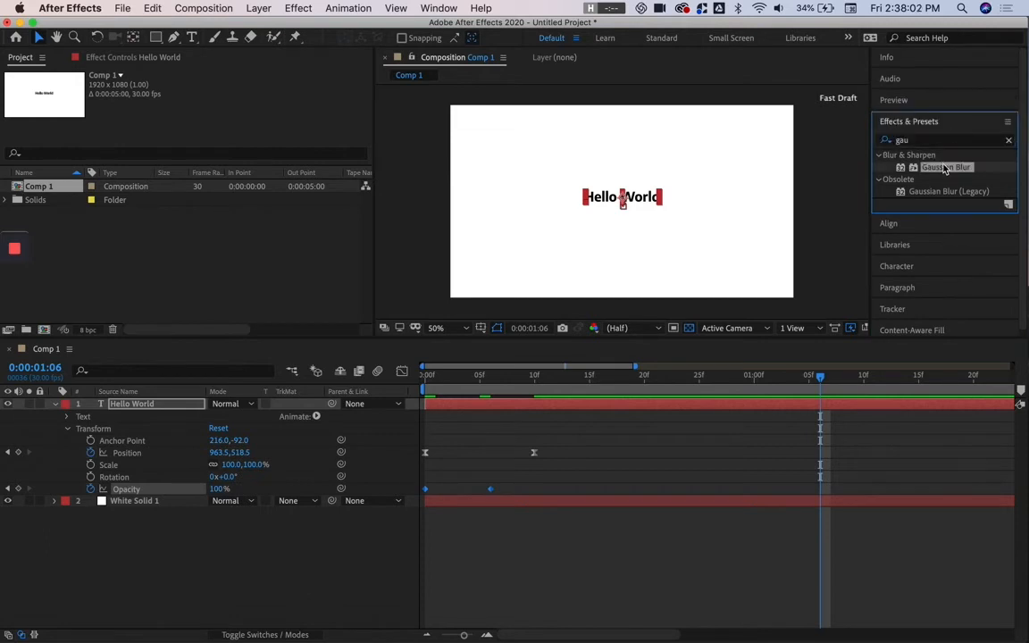
double_click(944, 167)
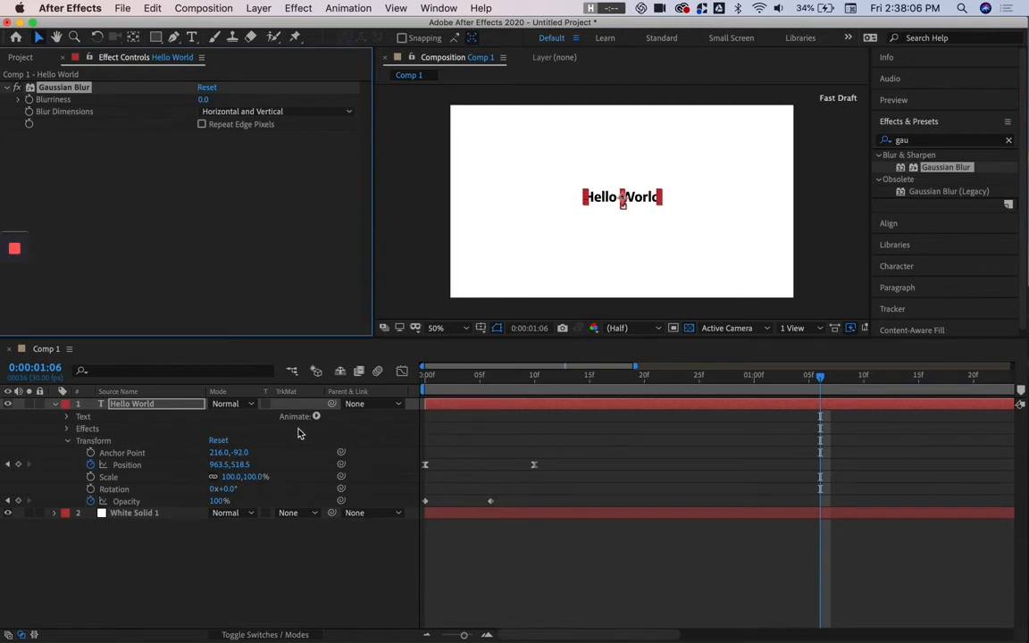
- Reveal the Gaussian Blur properties in the timeline and add a Blurriness keyframe of 0 at 0:00:00:11
left_click(67, 430)
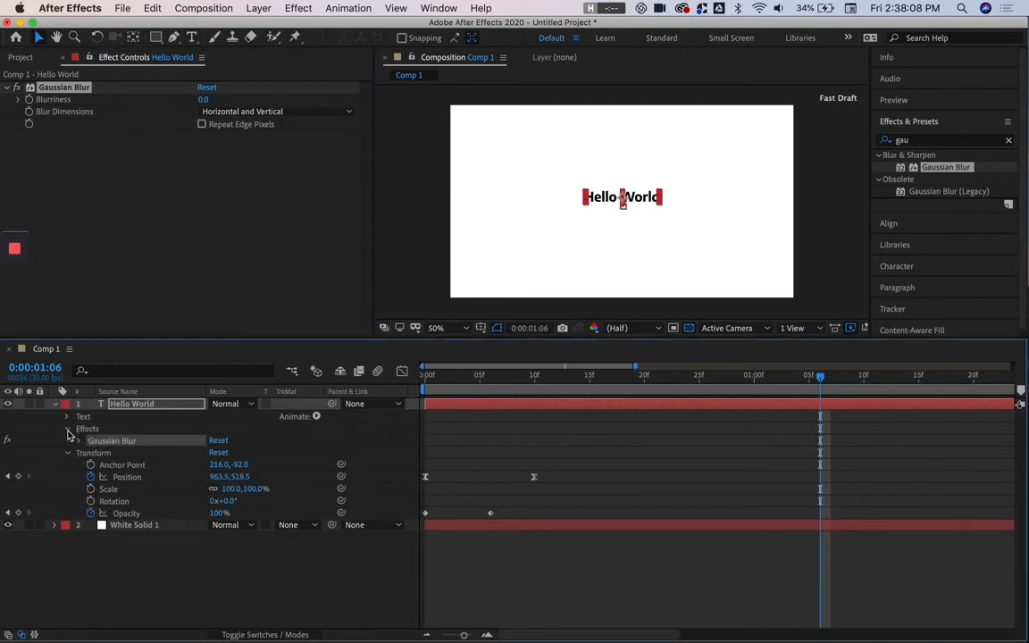
left_click(78, 441)
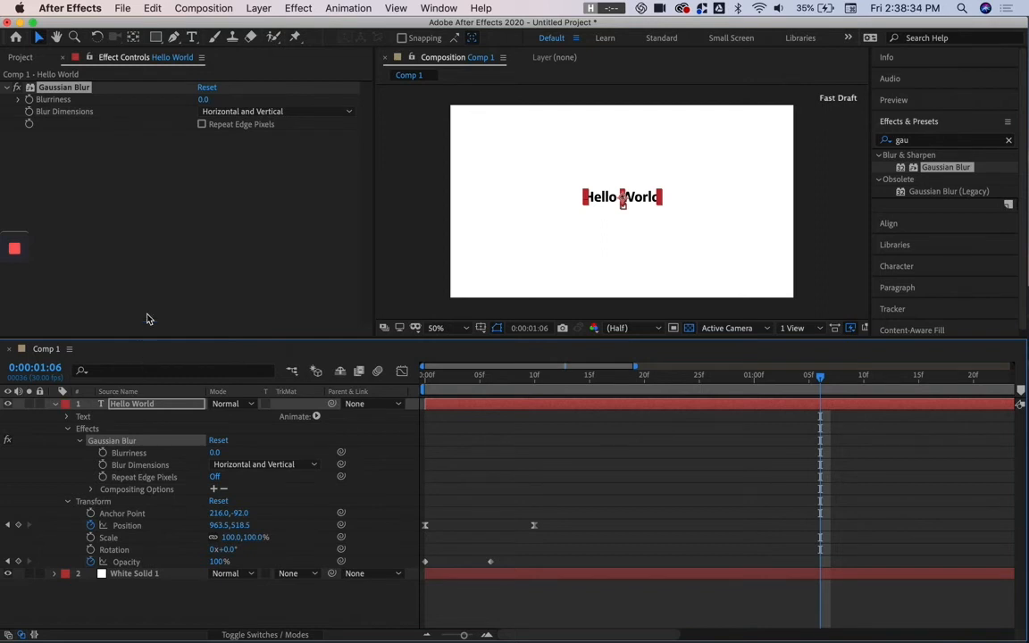
mouse_move(536, 382)
left_mouse_down()
mouse_move(512, 377)
mouse_move(544, 377)
mouse_move(503, 378)
mouse_move(524, 379)
mouse_move(465, 349)
mouse_move(546, 377)
left_mouse_up()
left_click(29, 100)
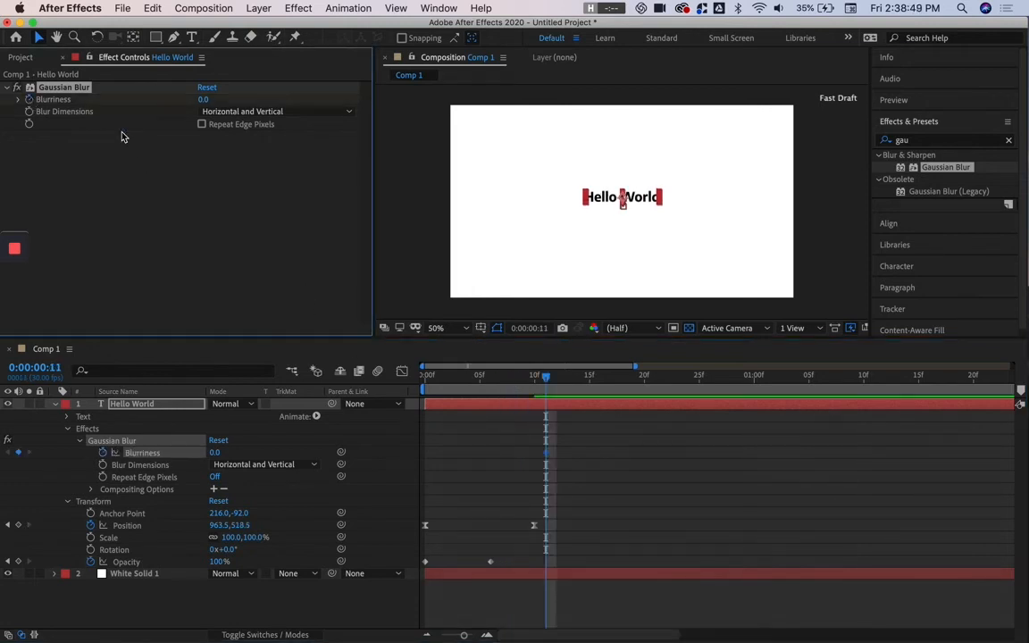
- Add a starting Blurriness keyframe of 50 near the beginning of the Hello World layer and preview the blur
left_click_drag(547, 379, 433, 377)
left_click(206, 100)
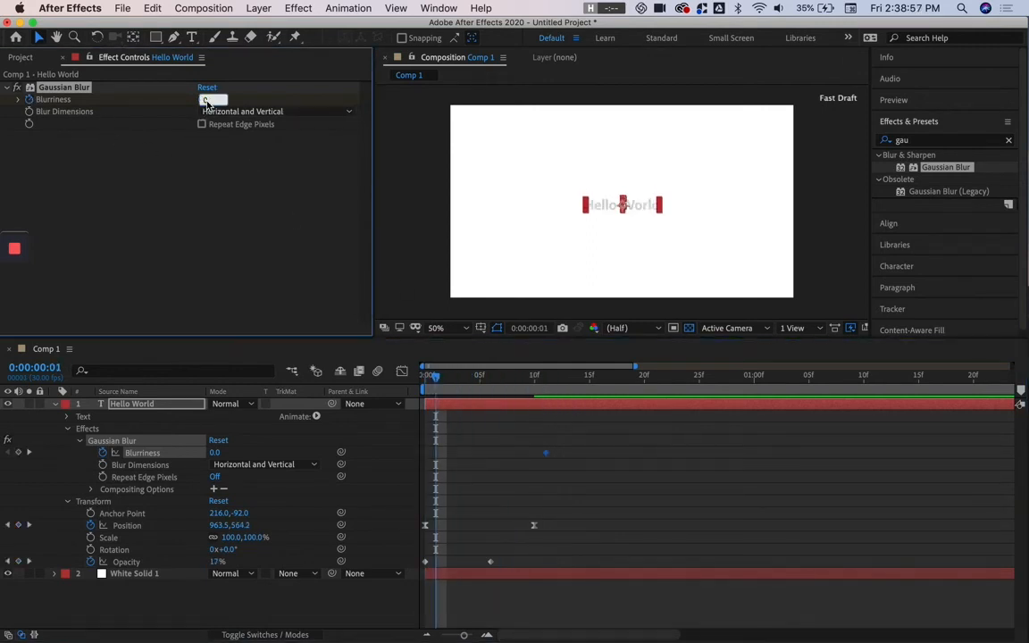
key("Return")
key("space")
- Apply Easy Ease to both Blurriness keyframes of the Gaussian Blur and open the Graph Editor
left_click_drag(568, 460, 463, 435)
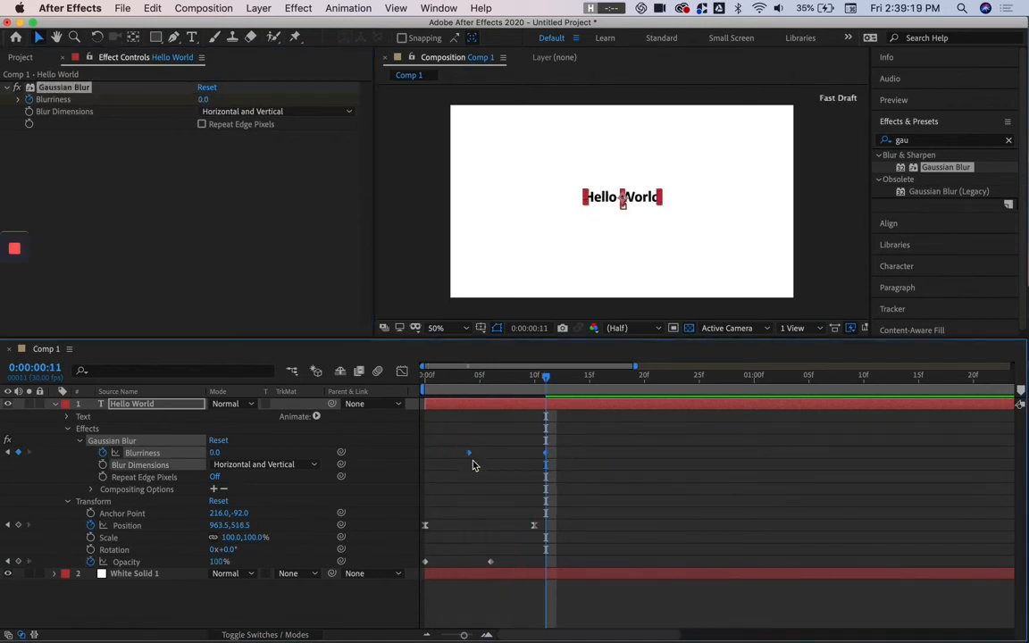
right_click(470, 455)
mouse_move(586, 616)
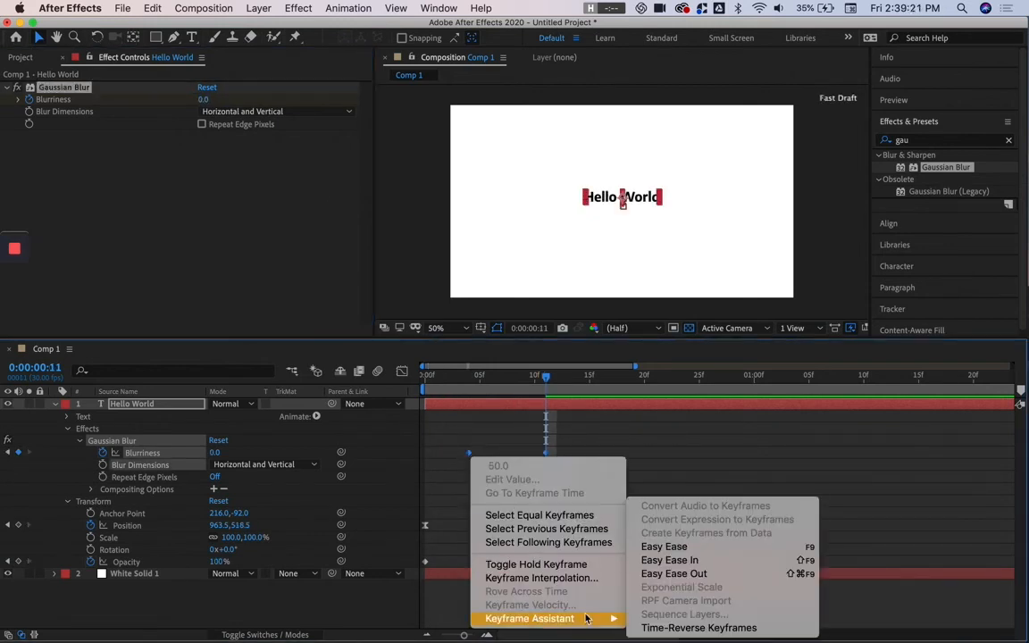
left_click(679, 547)
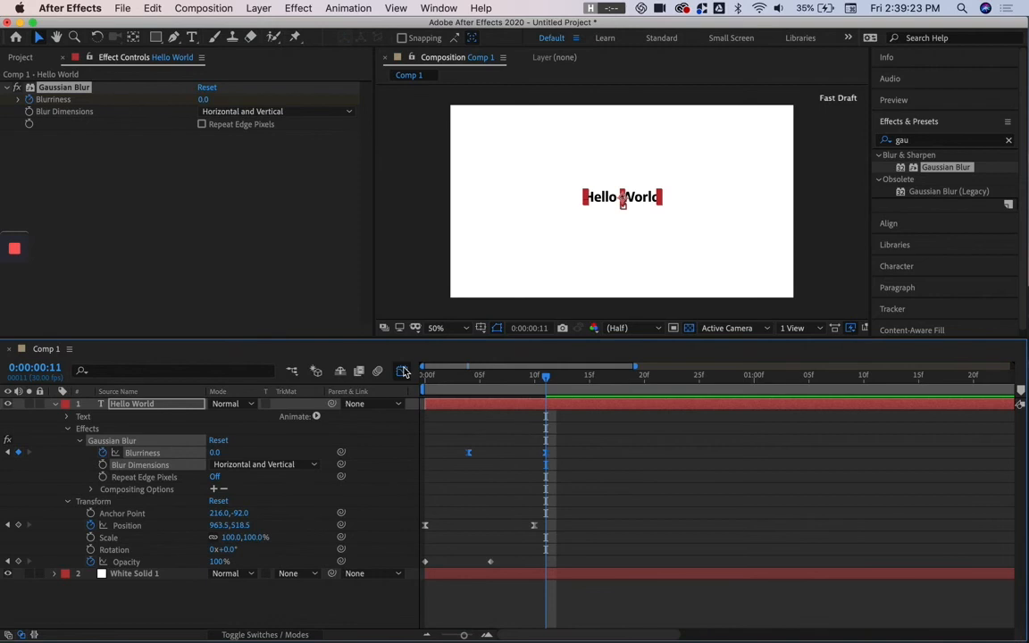
left_click(402, 371)
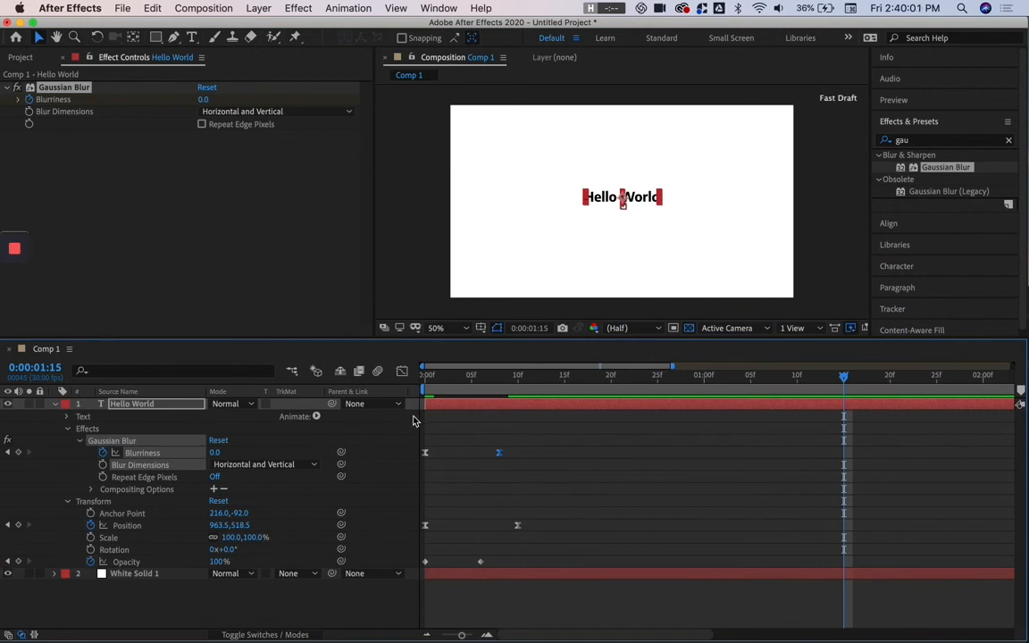
- Play the finished animation with position, opacity and blur from the first frame
left_click_drag(437, 379, 377, 386)
key("space")
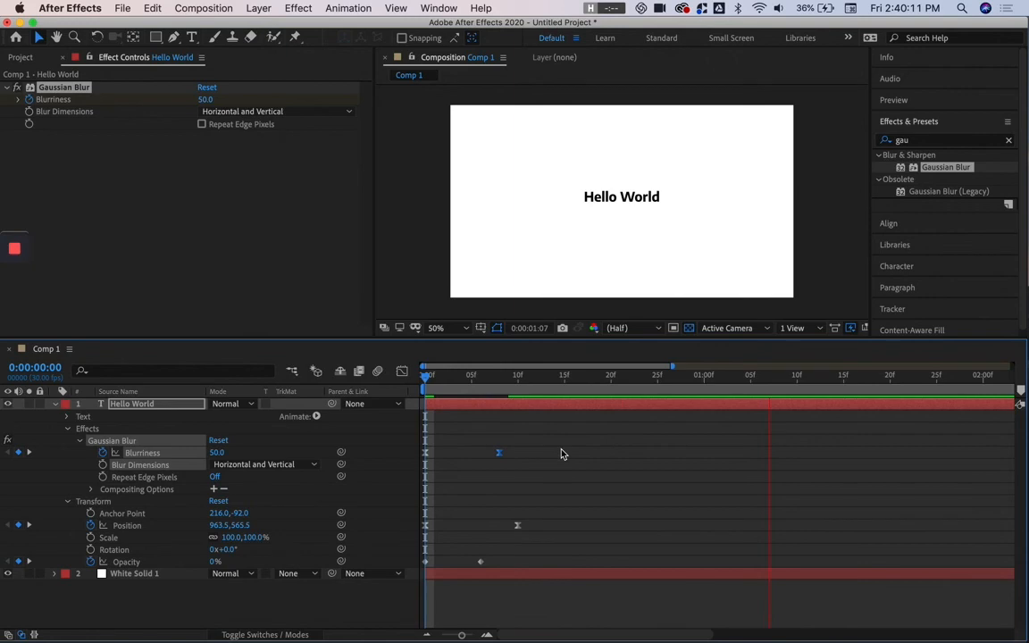
key("space")
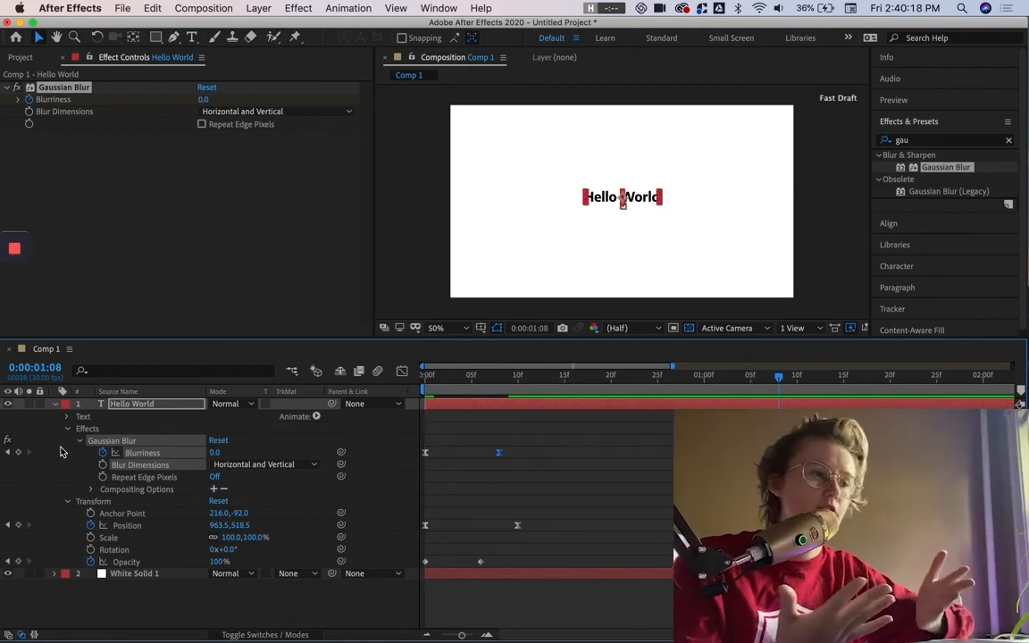